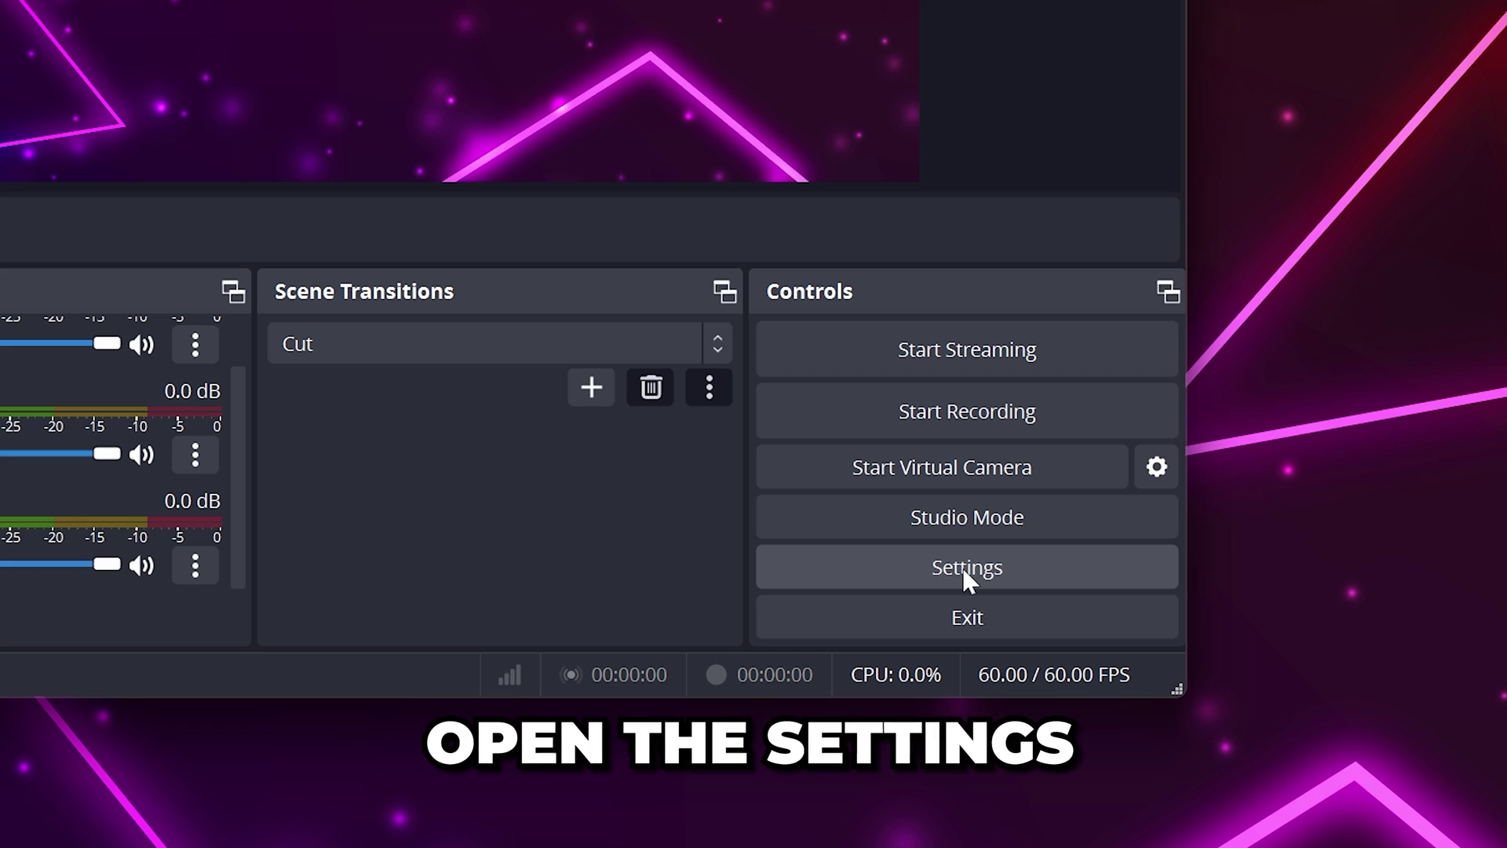
In Stream settings, tick 'Ignore streaming service setting recommendations', confirm the warning, and apply
{"action": "left_click", "coordinate": [967, 565]}
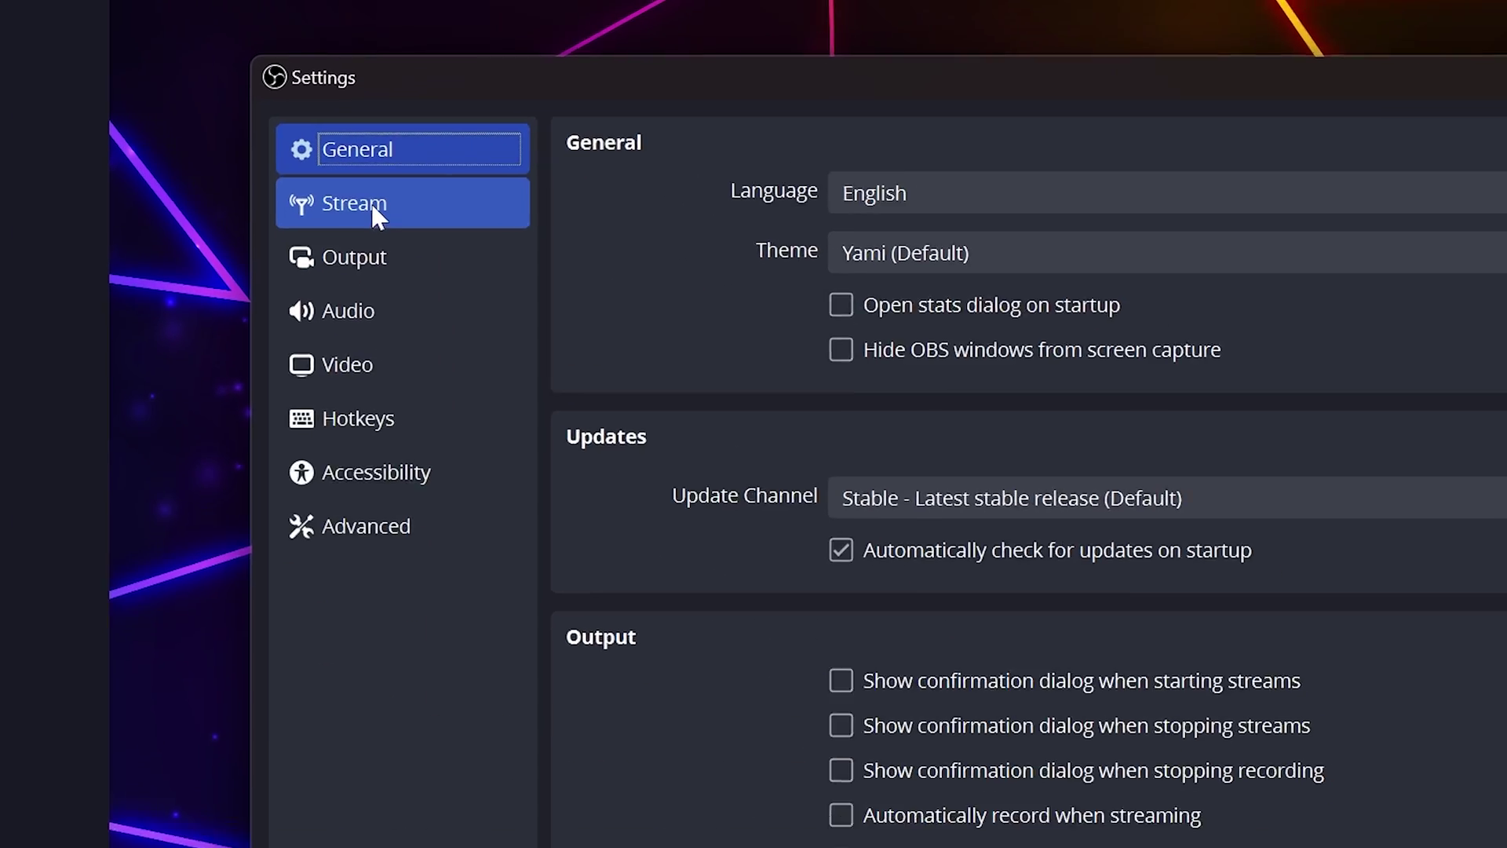
{"action": "left_click", "coordinate": [182, 23]}
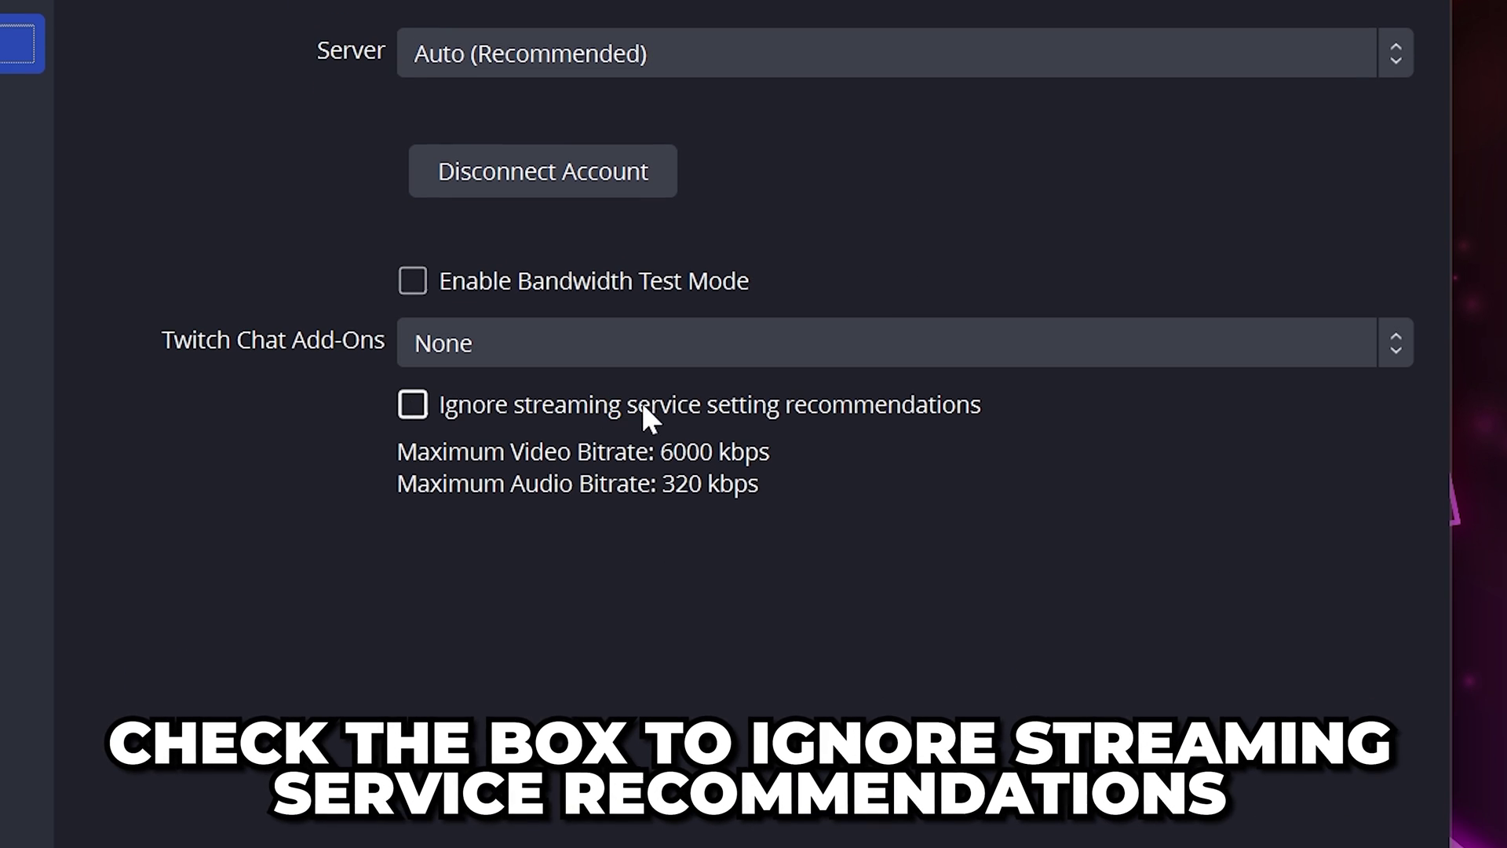
{"action": "left_click", "coordinate": [413, 405]}
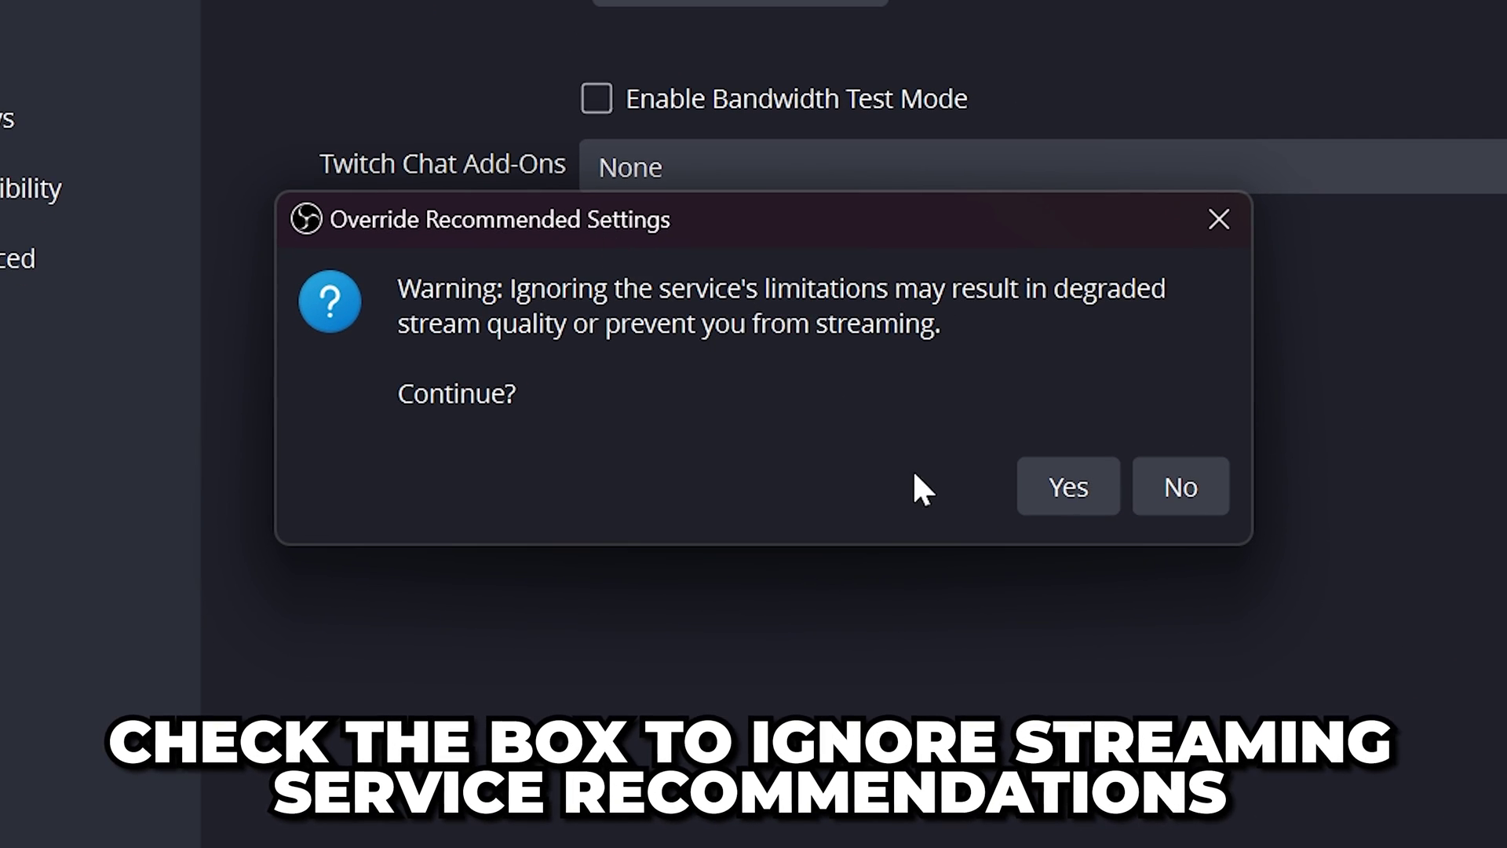
{"action": "left_click", "coordinate": [1064, 502]}
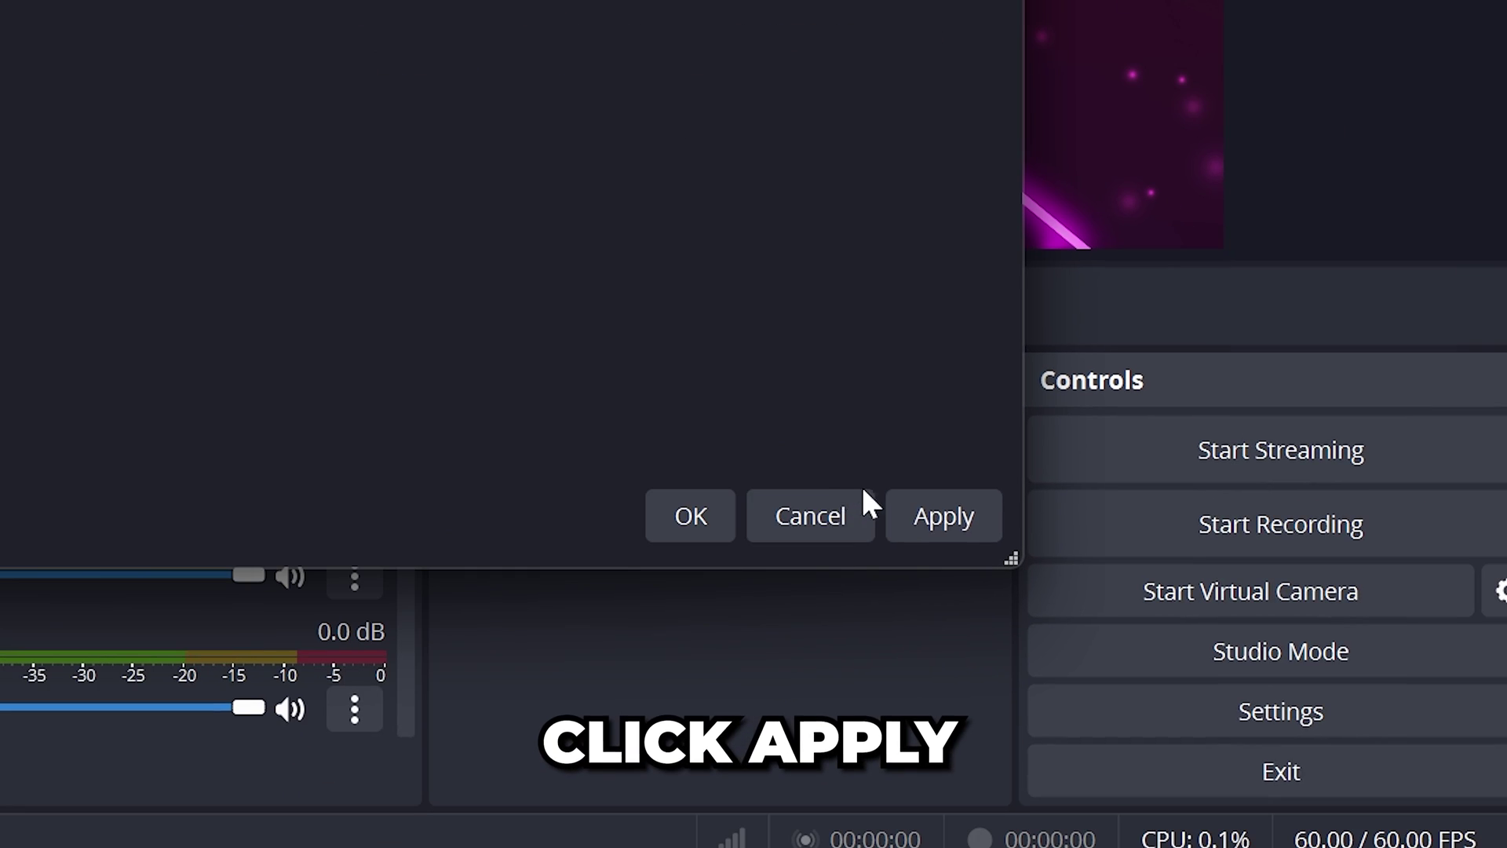
{"action": "left_click", "coordinate": [938, 515]}
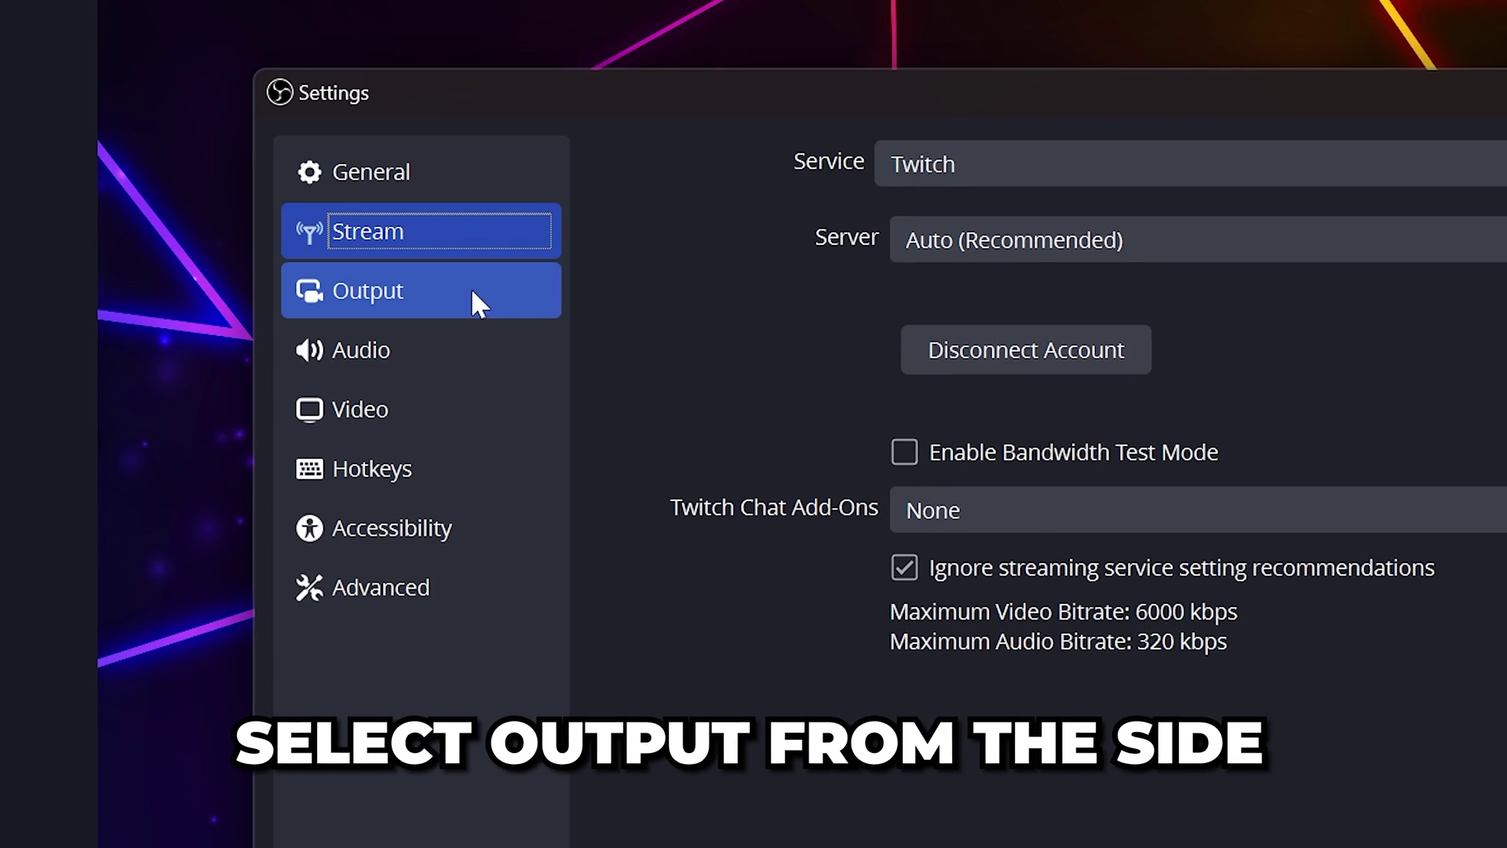
On the Output page, set Output Mode to Advanced and the video encoder to NVIDIA NVENC H.264
{"action": "left_click", "coordinate": [474, 303]}
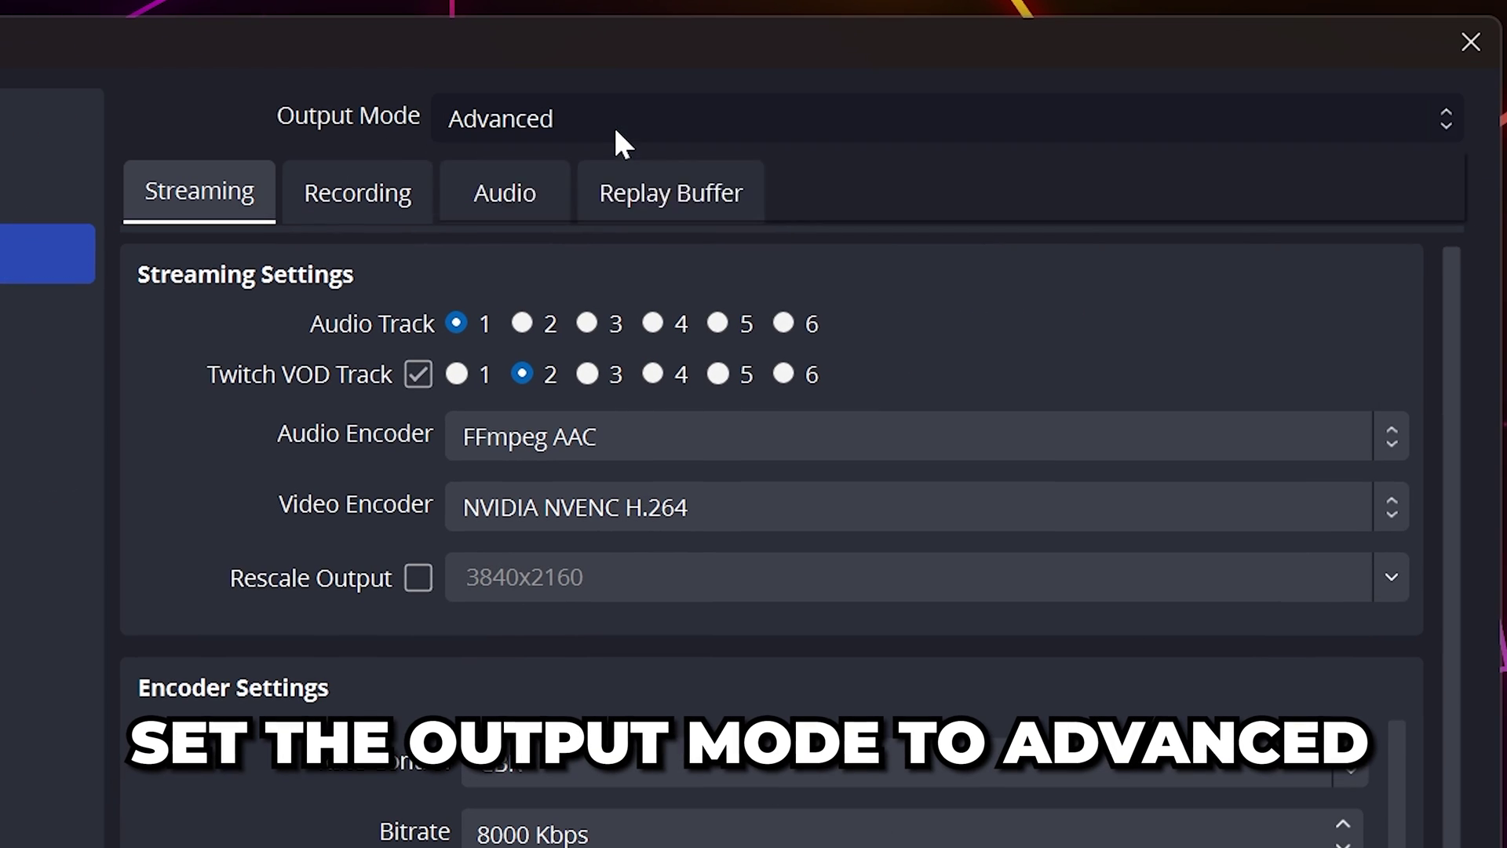
{"action": "left_click", "coordinate": [1046, 169]}
{"action": "left_click", "coordinate": [962, 244]}
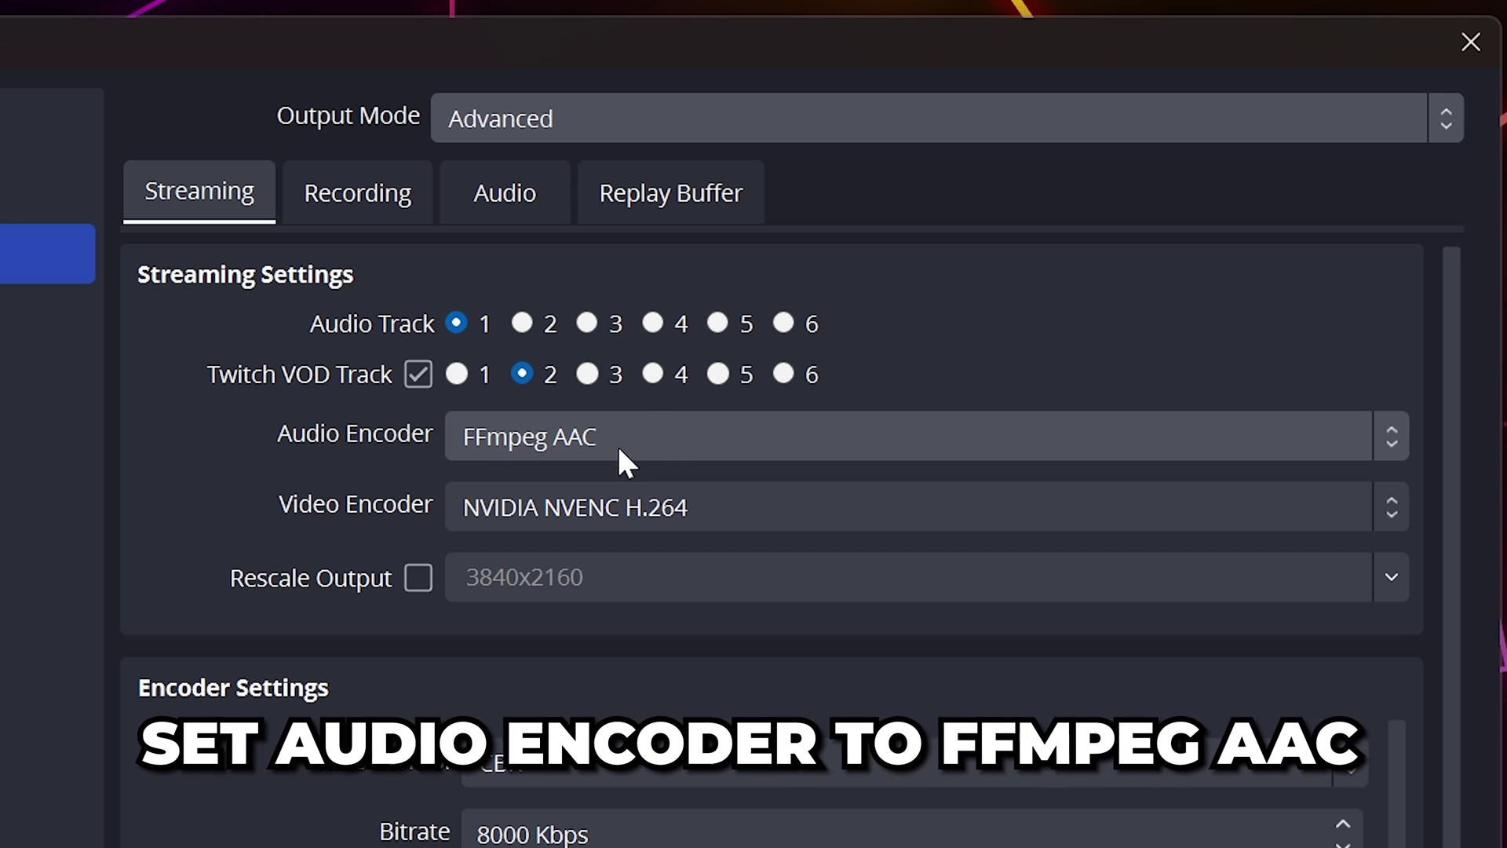
{"action": "left_click", "coordinate": [518, 510]}
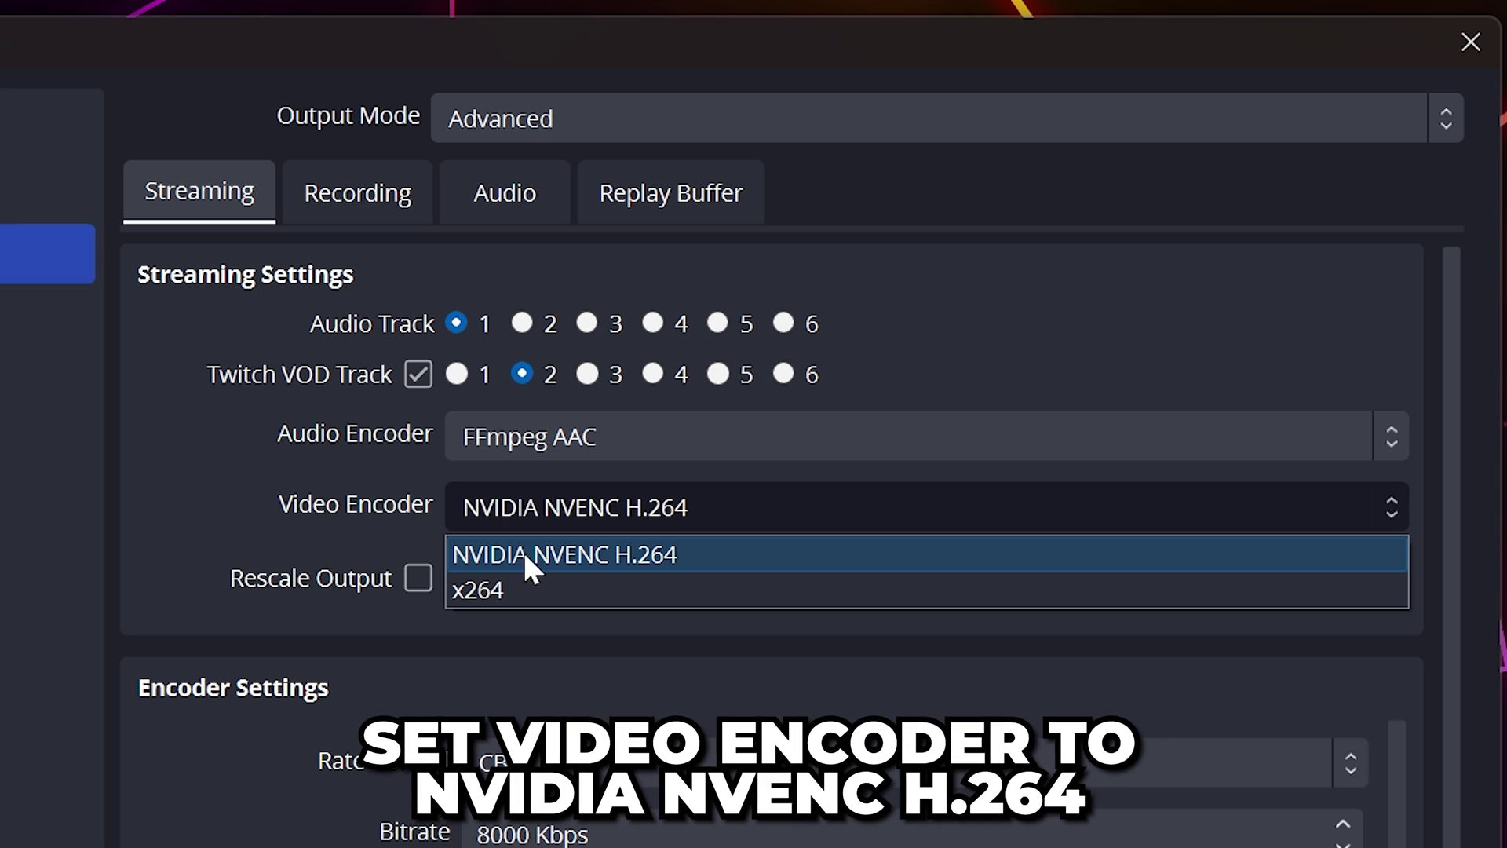
{"action": "left_click", "coordinate": [614, 557]}
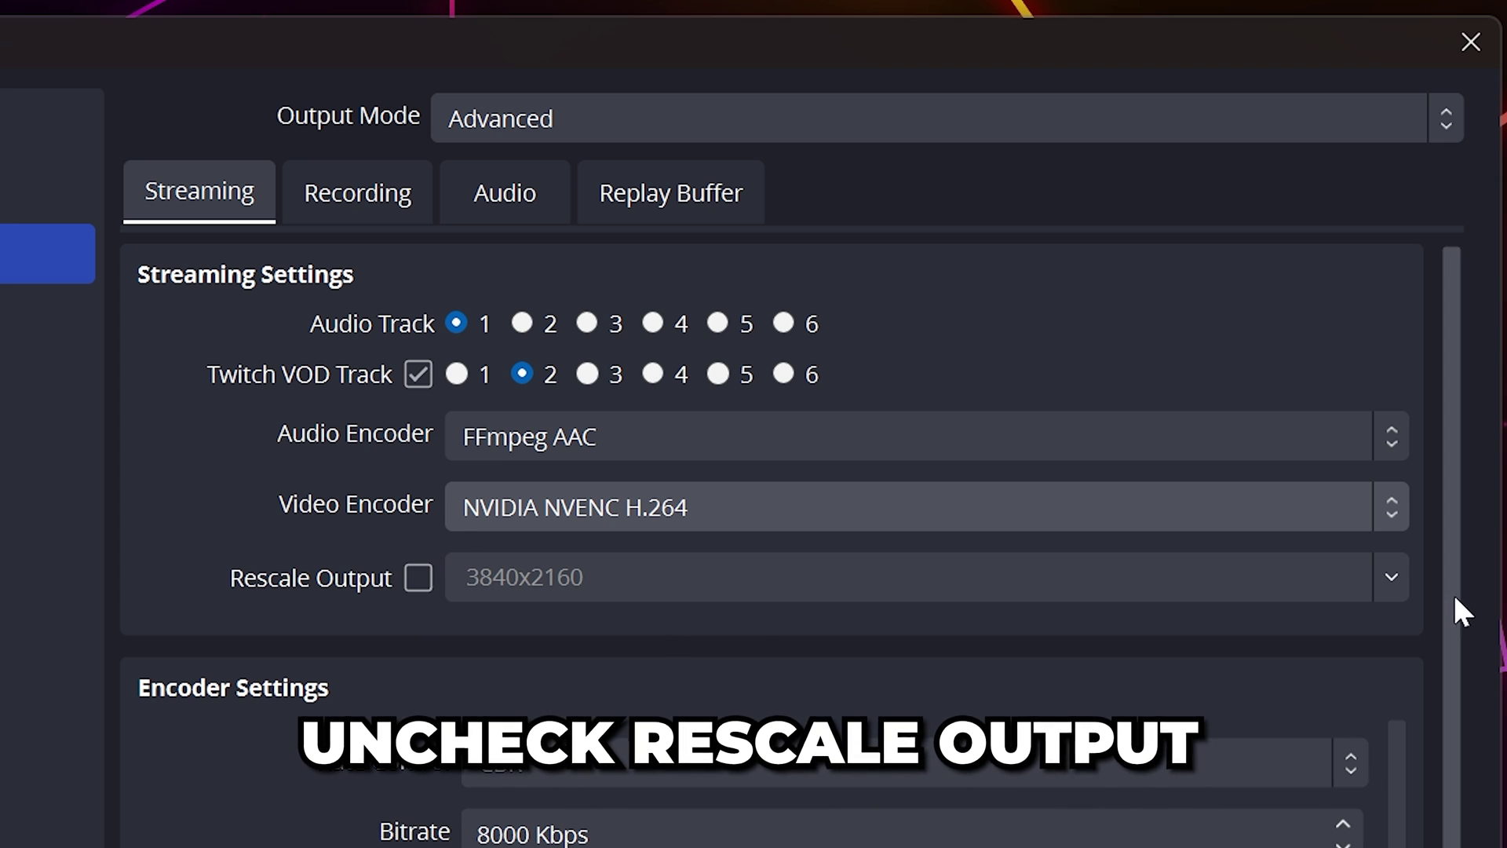
{"action": "left_click_drag", "start_coordinate": [1451, 592], "coordinate": [1420, 824]}
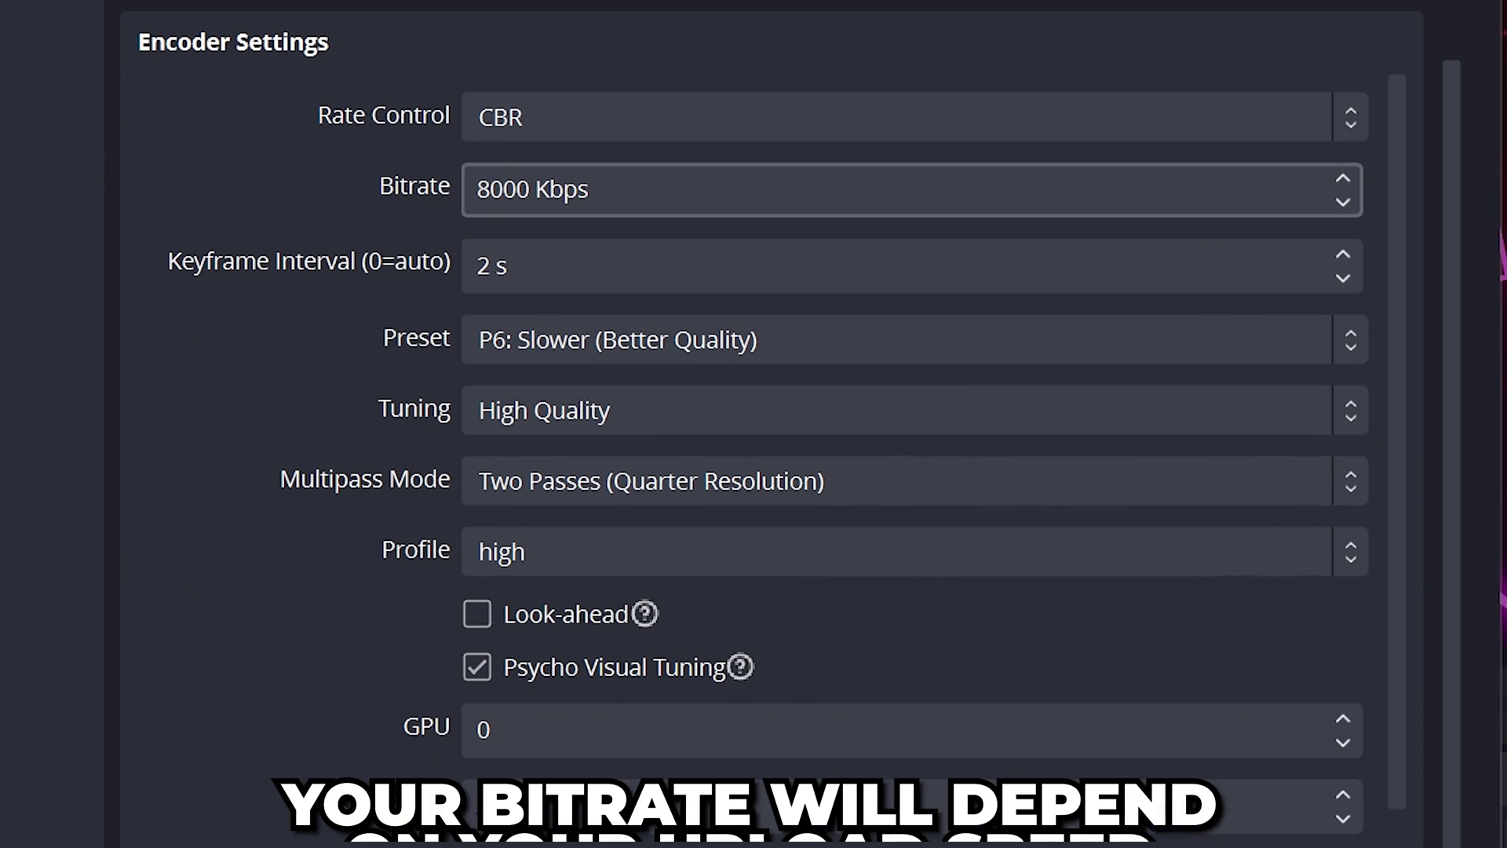
{"action": "double_click", "coordinate": [471, 200]}
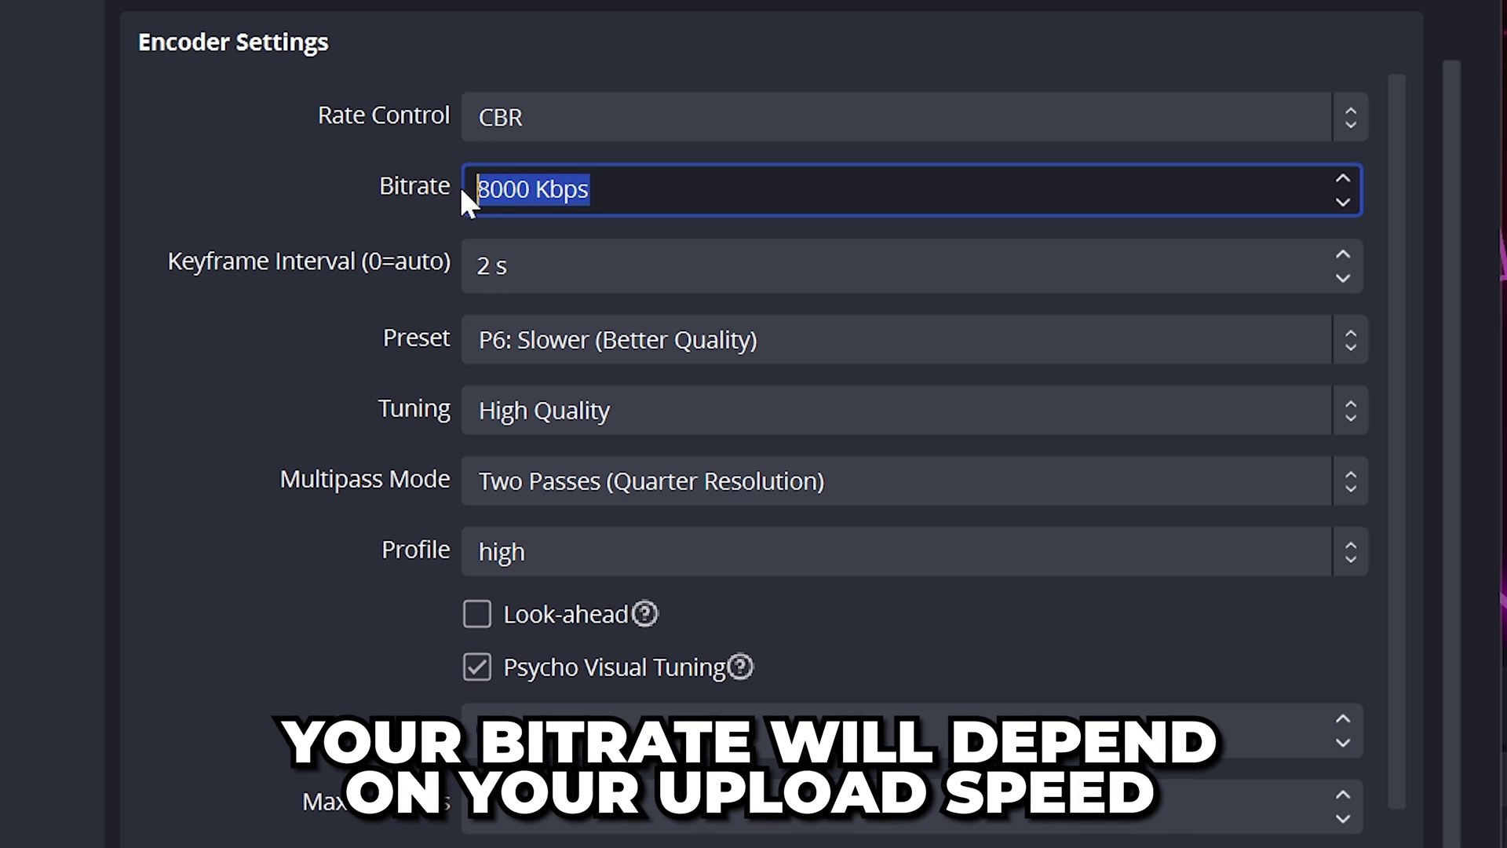
{"action": "left_click", "coordinate": [591, 189]}
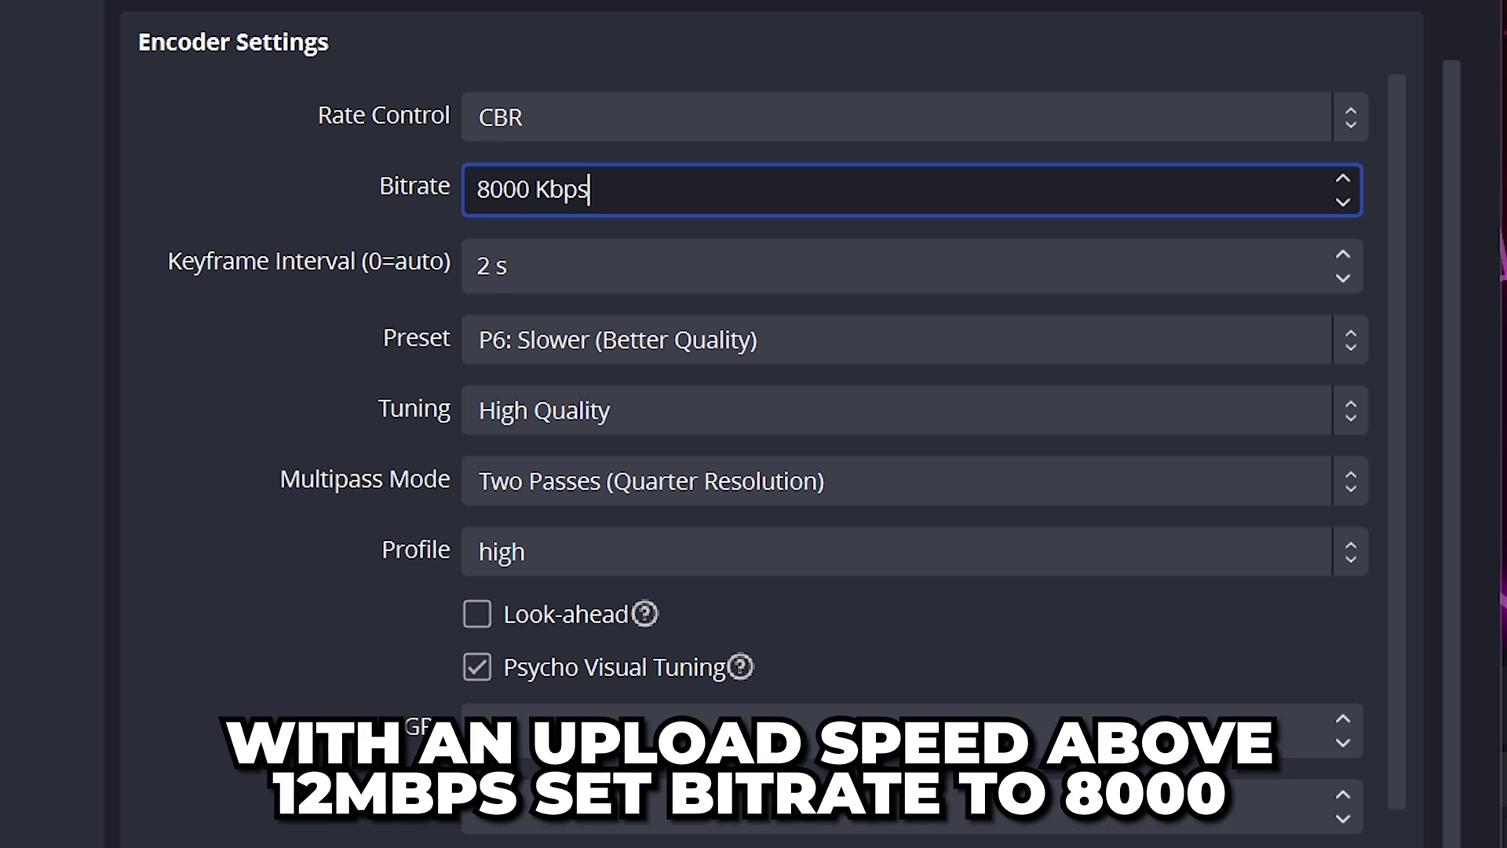
{"action": "left_click_drag", "start_coordinate": [492, 189], "coordinate": [476, 189]}
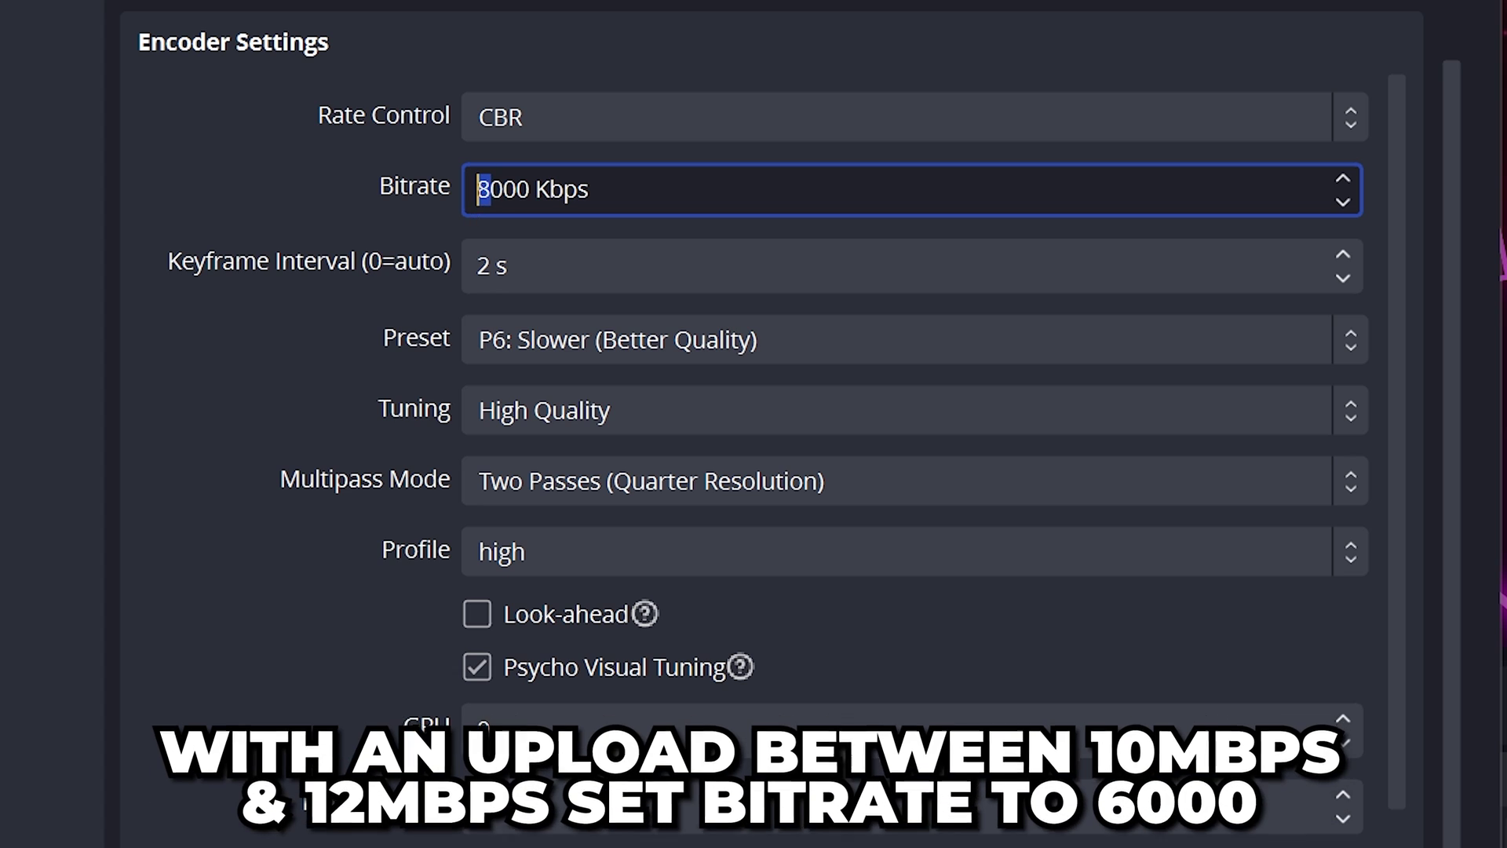
{"action": "double_click", "coordinate": [502, 189]}
{"action": "left_click", "coordinate": [591, 189]}
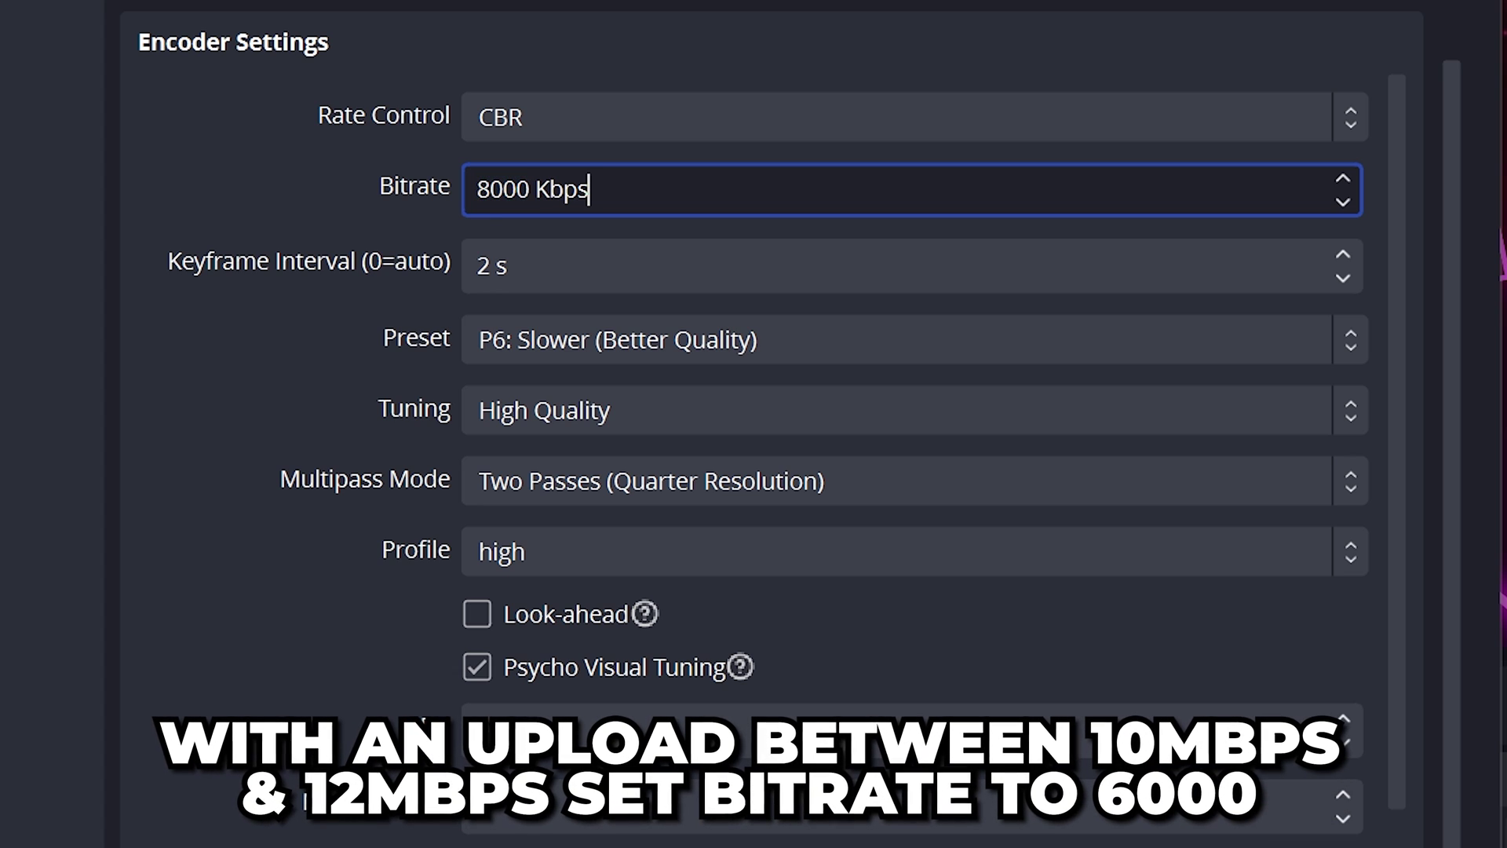
{"action": "key", "text": "Home"}
{"action": "key", "text": "Right"}
{"action": "key", "text": "BackSpace"}
{"action": "type", "text": "6"}
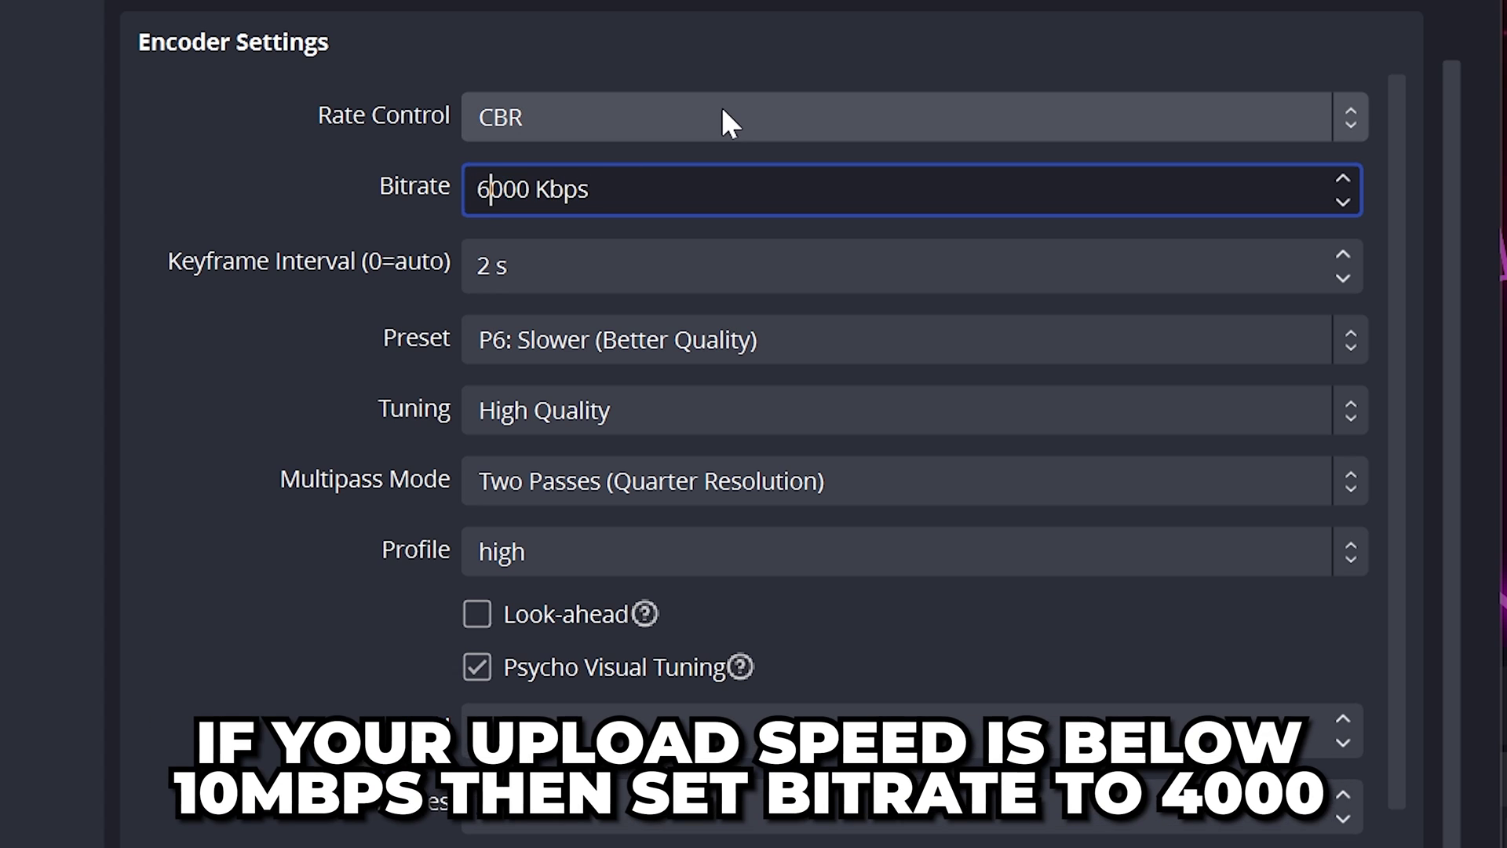
{"action": "key", "text": "BackSpace"}
{"action": "type", "text": "4"}
{"action": "key", "text": "BackSpace"}
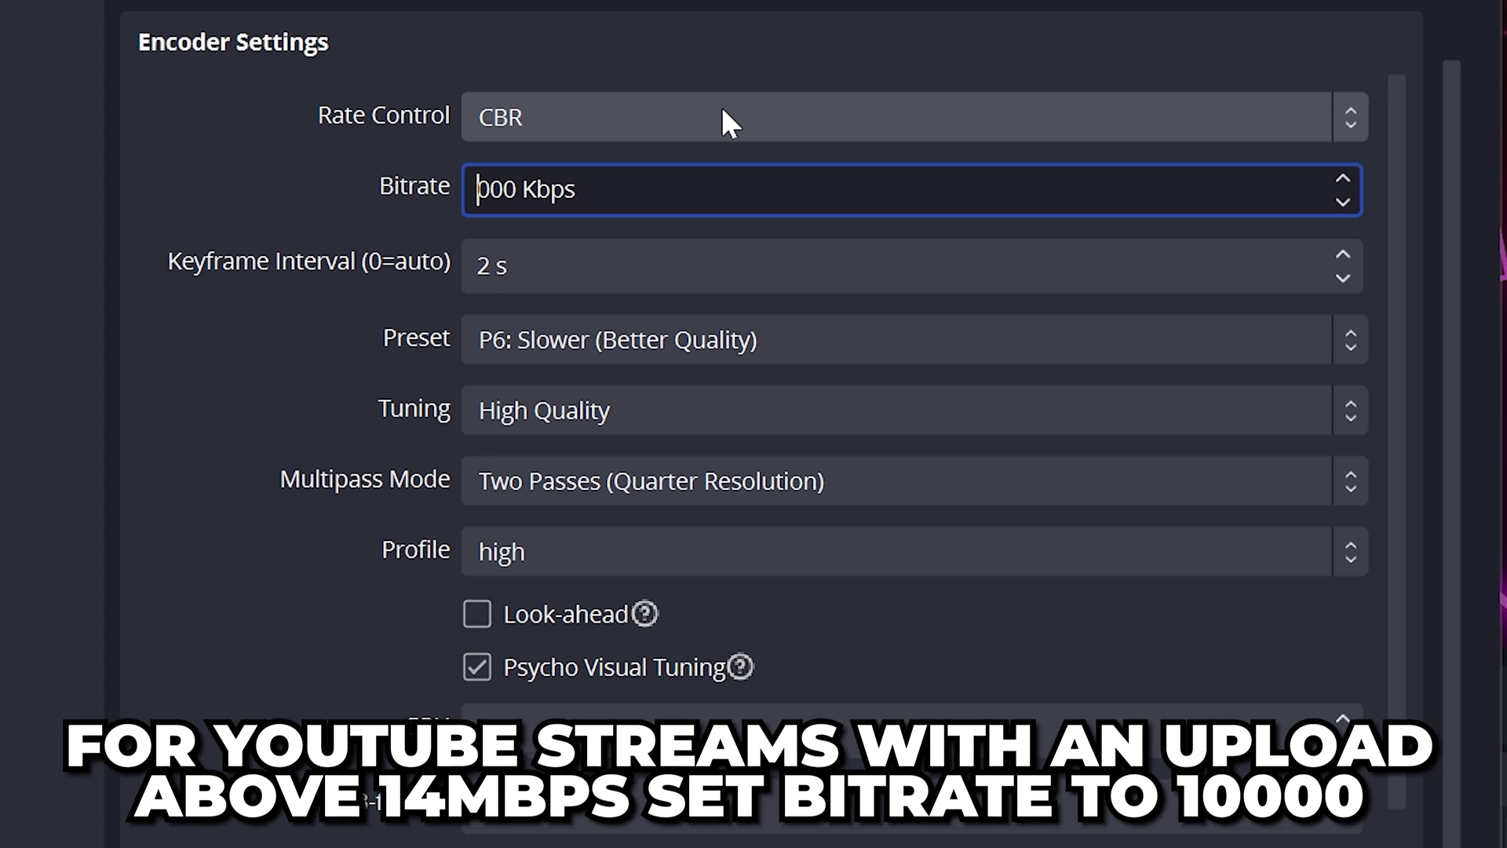
{"action": "type", "text": "10"}
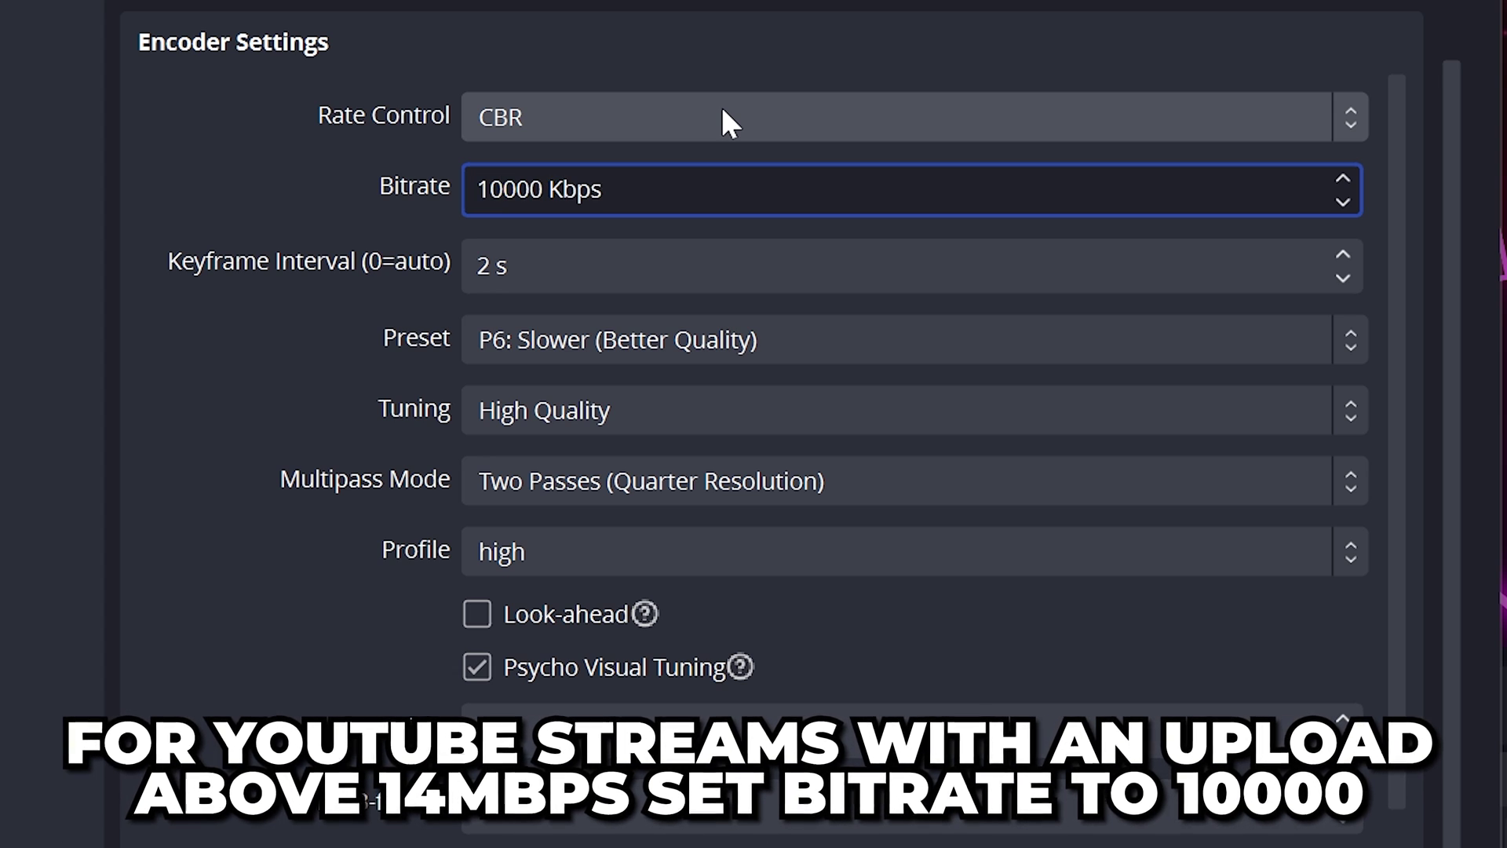
{"action": "key", "text": "BackSpace"}
{"action": "key", "text": "BackSpace"}
{"action": "type", "text": "8"}
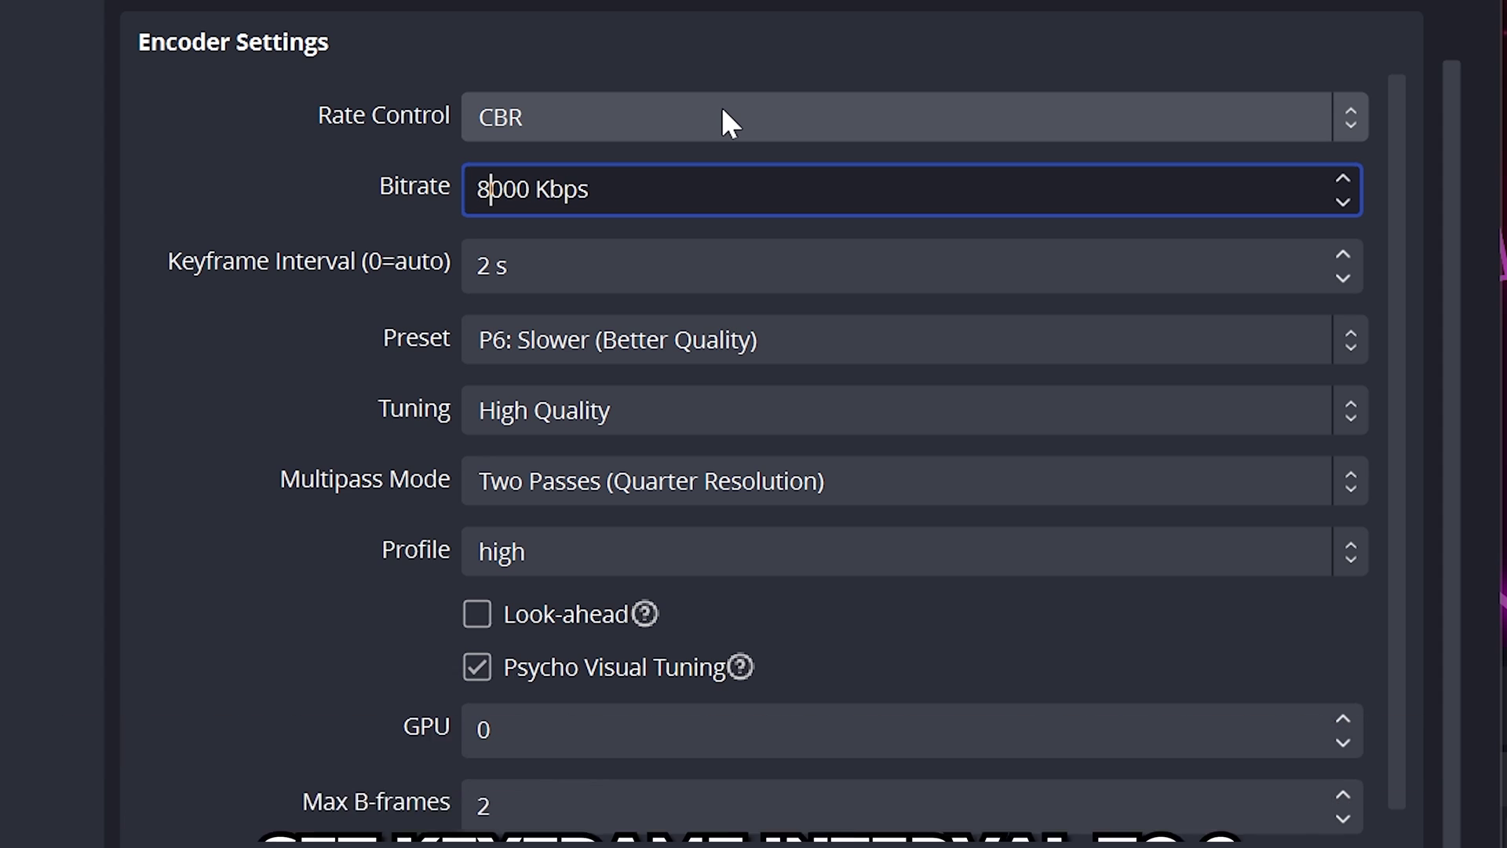
{"action": "left_click", "coordinate": [672, 242]}
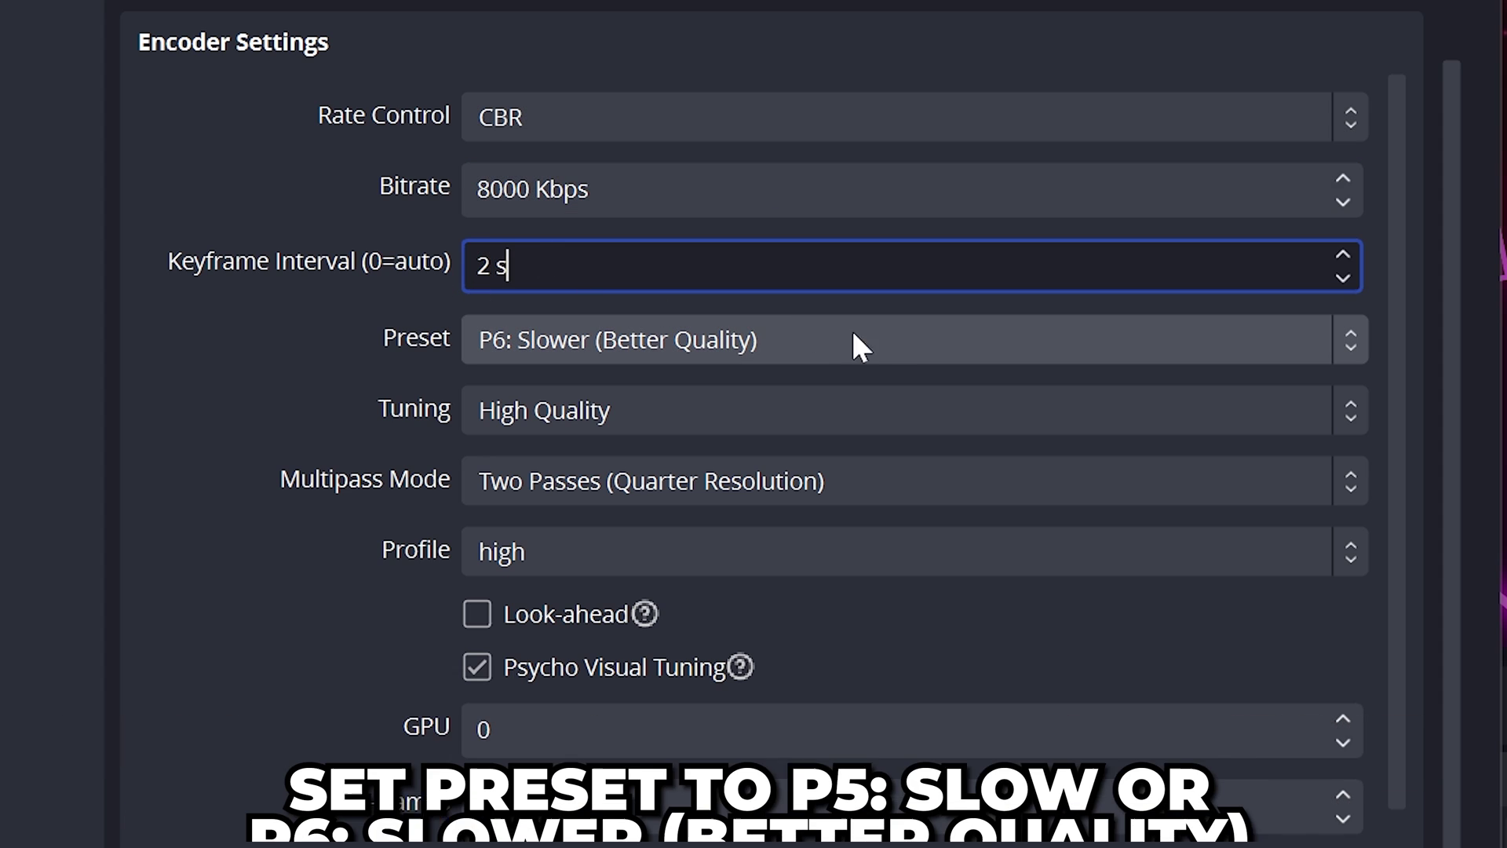
{"action": "left_click", "coordinate": [738, 347]}
{"action": "left_click", "coordinate": [744, 343]}
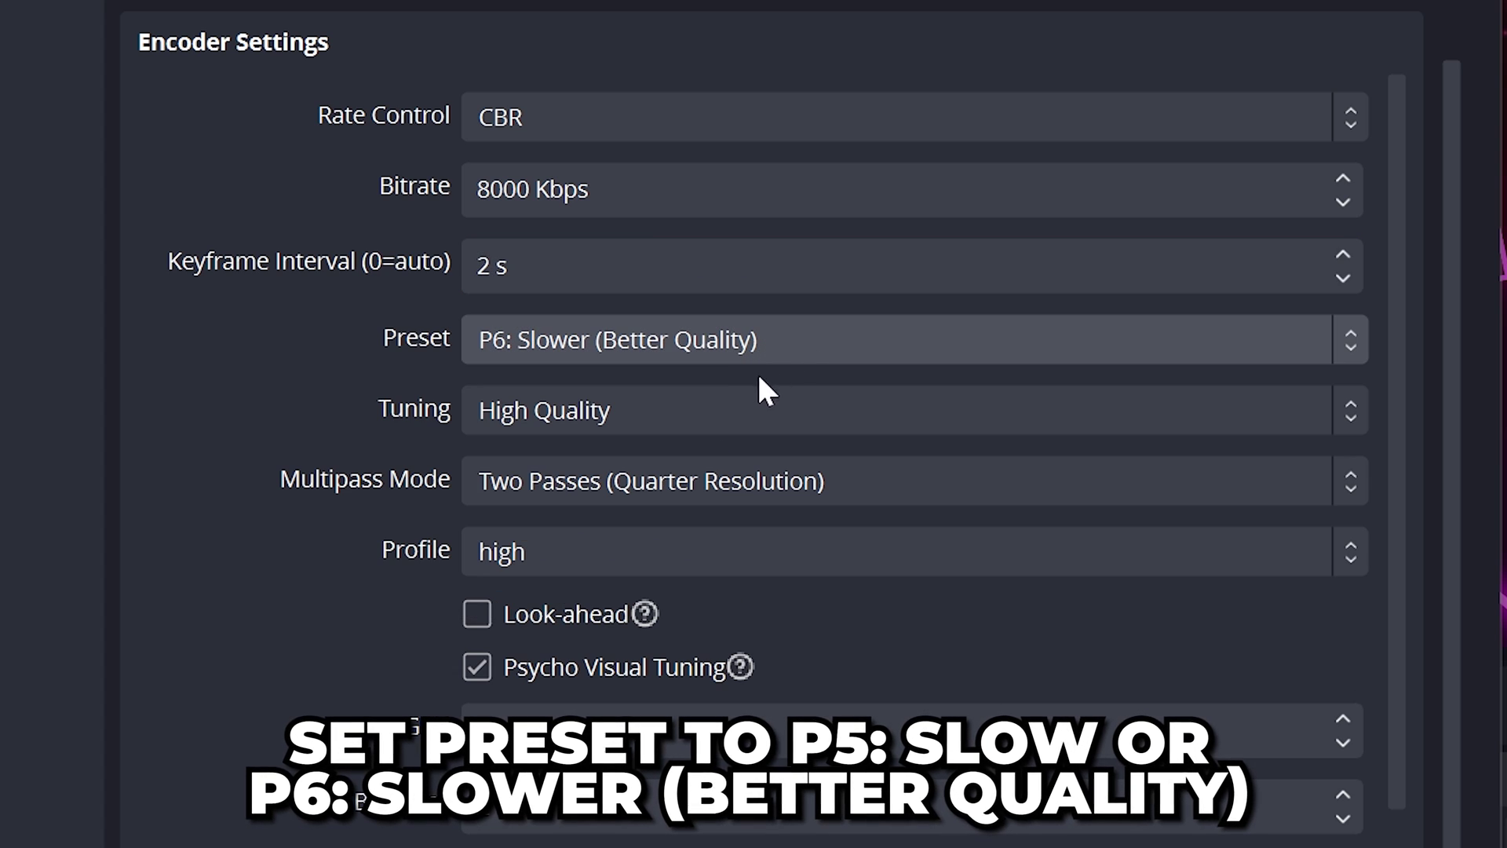
{"action": "left_click", "coordinate": [556, 354]}
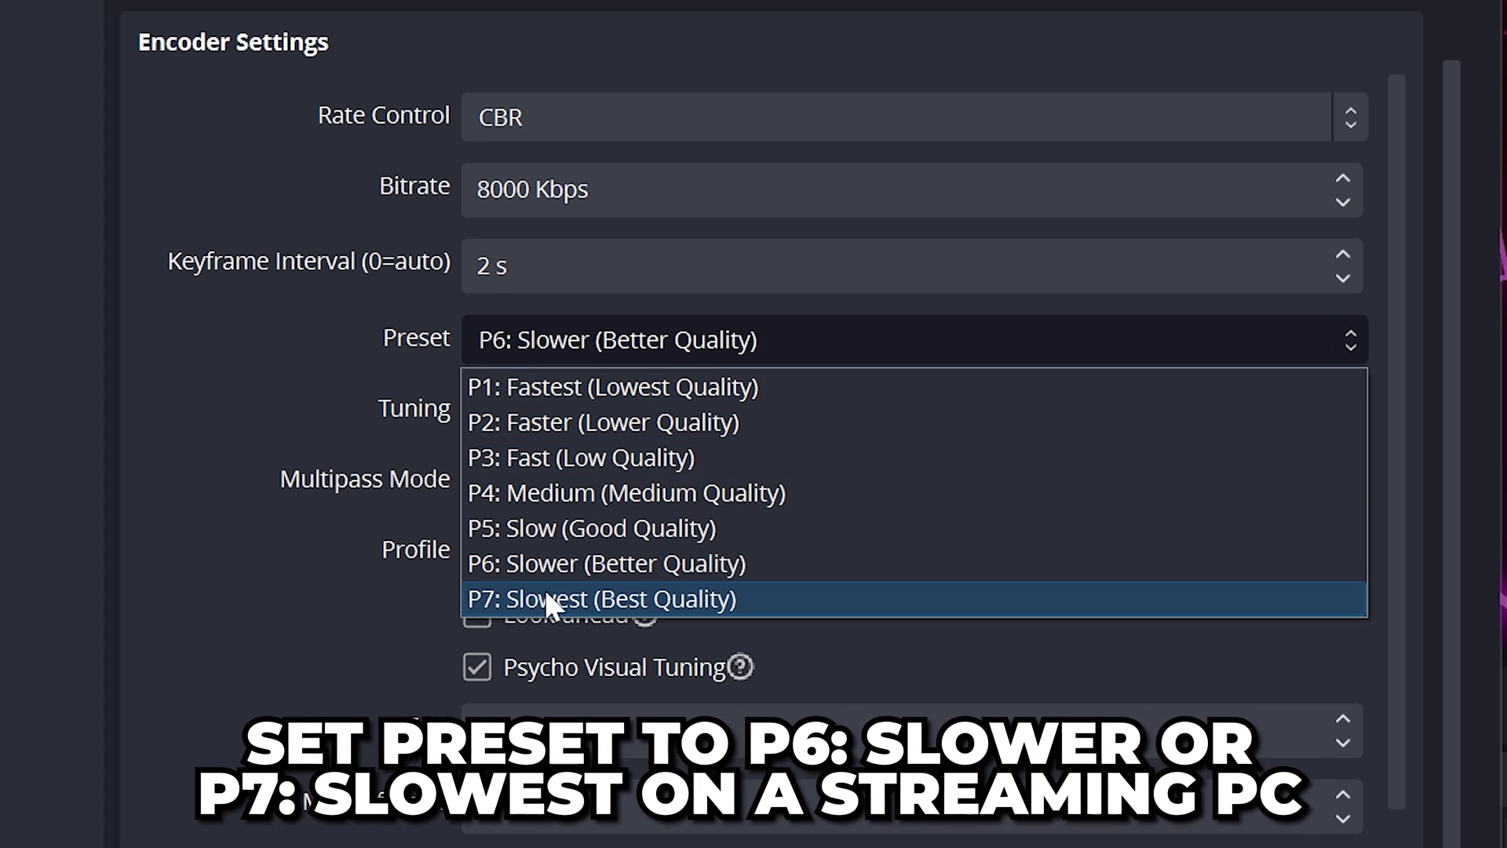
{"action": "left_click", "coordinate": [344, 409]}
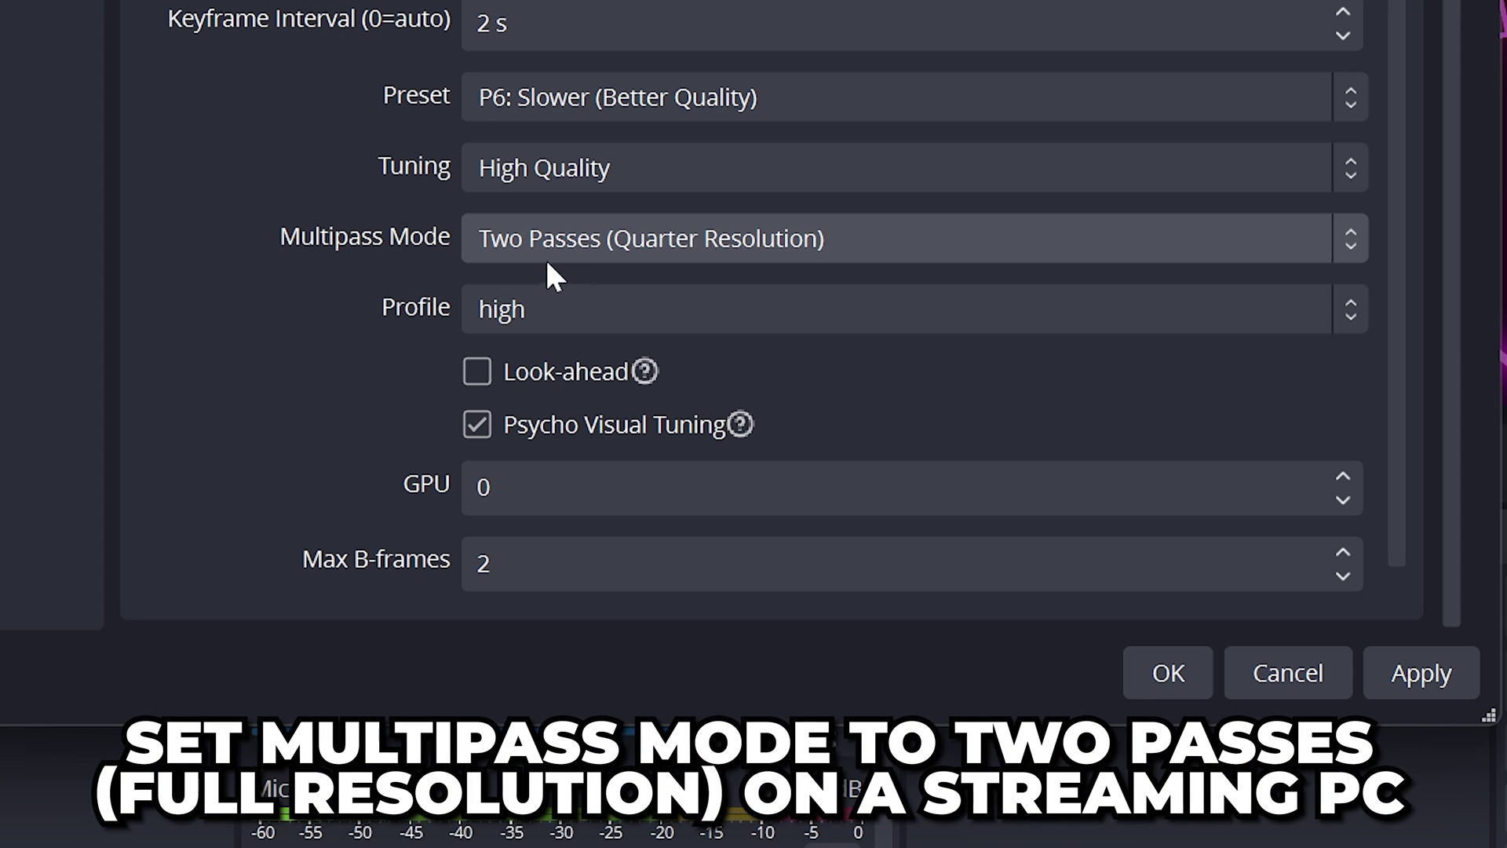
{"action": "left_click", "coordinate": [589, 253]}
{"action": "left_click", "coordinate": [295, 314]}
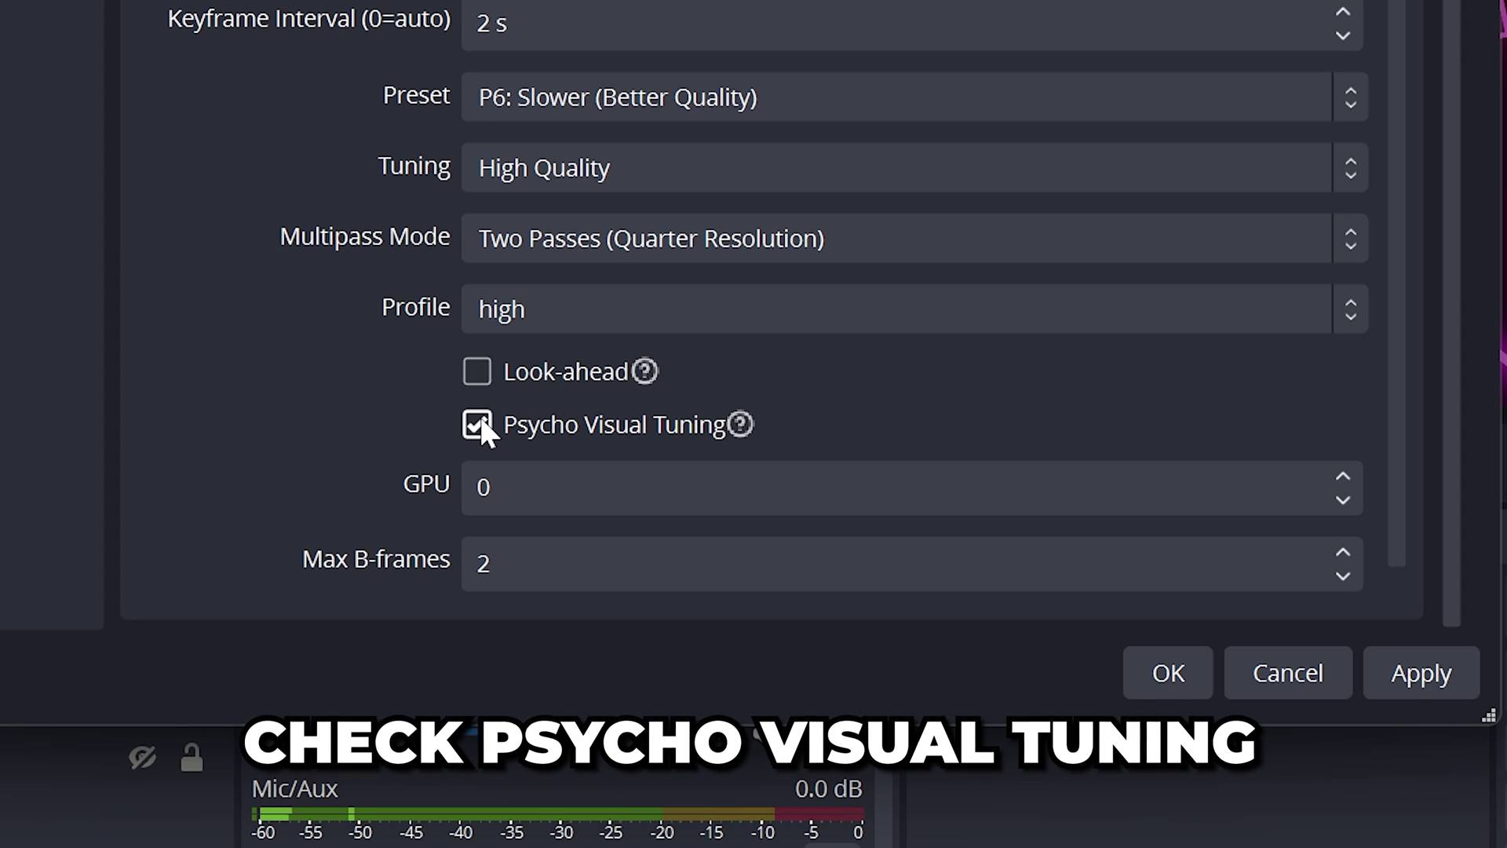
{"action": "left_click", "coordinate": [484, 487]}
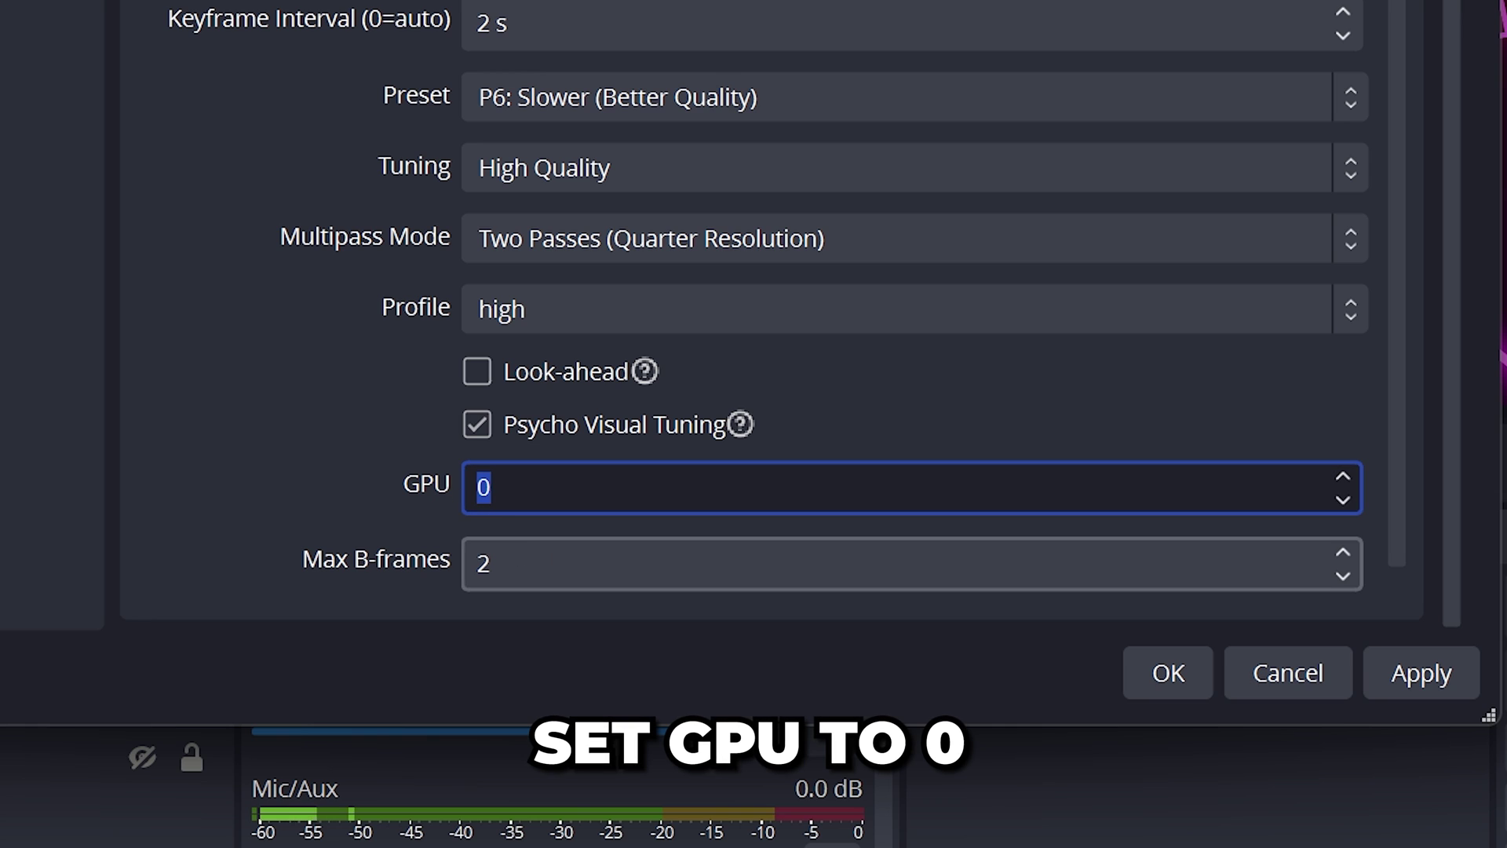
{"action": "left_click", "coordinate": [488, 563]}
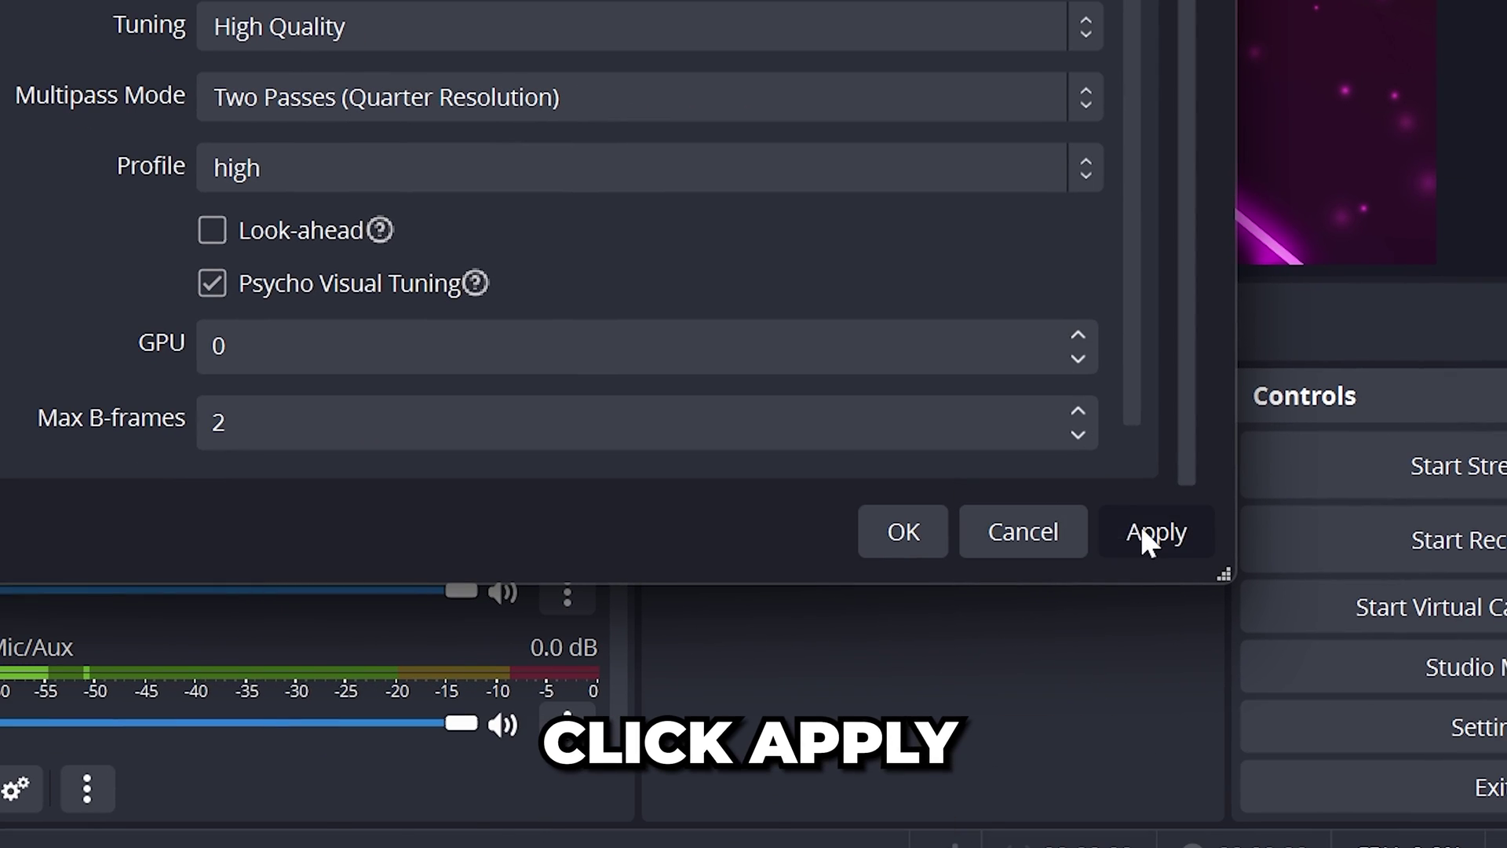
Apply the encoder settings and keep the audio sample rate at 48 kHz
{"action": "left_click", "coordinate": [1421, 673]}
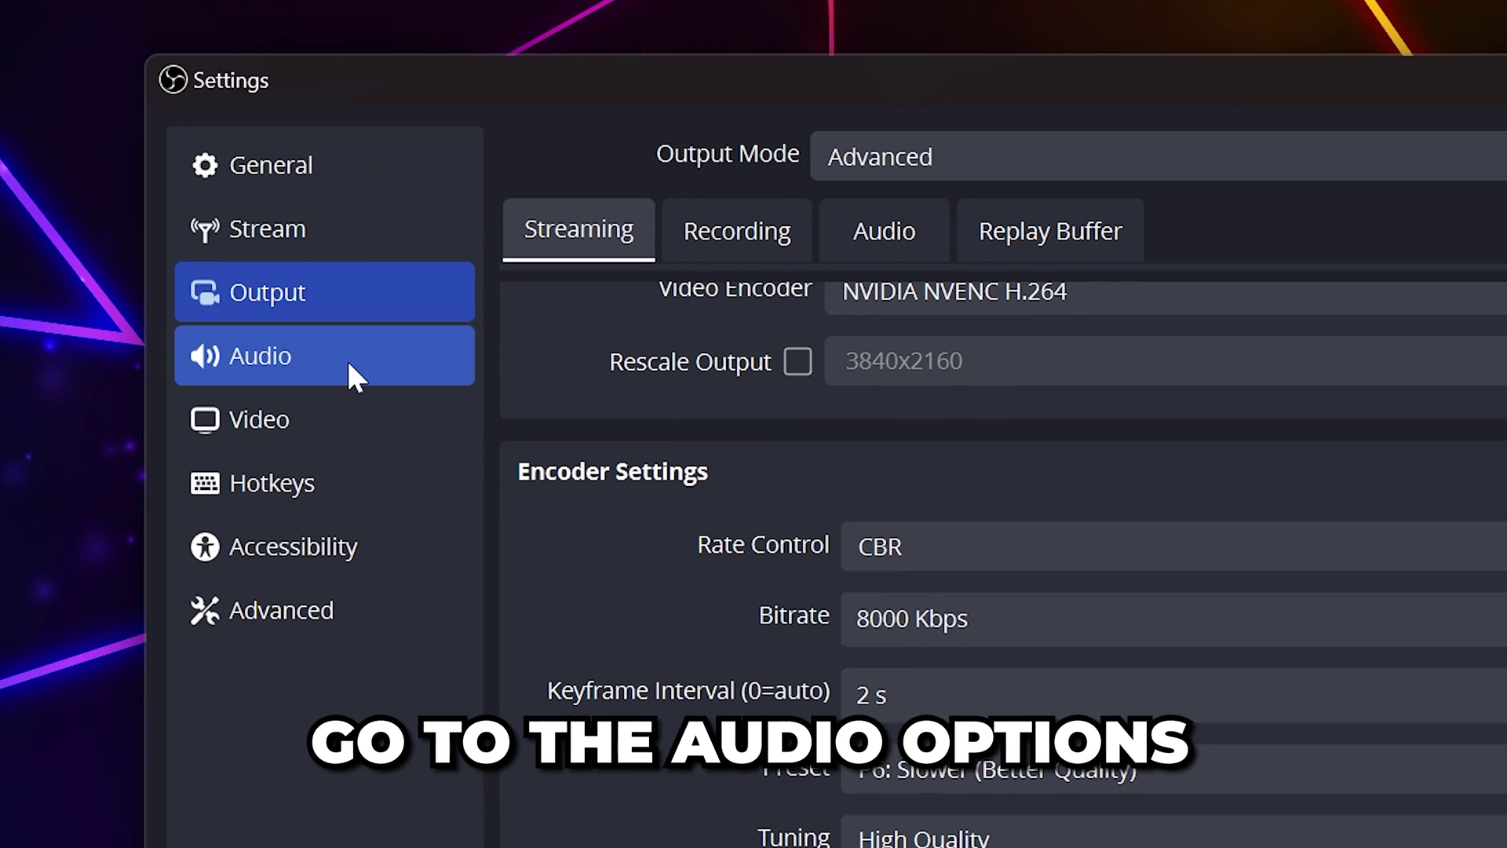
{"action": "left_click", "coordinate": [348, 363]}
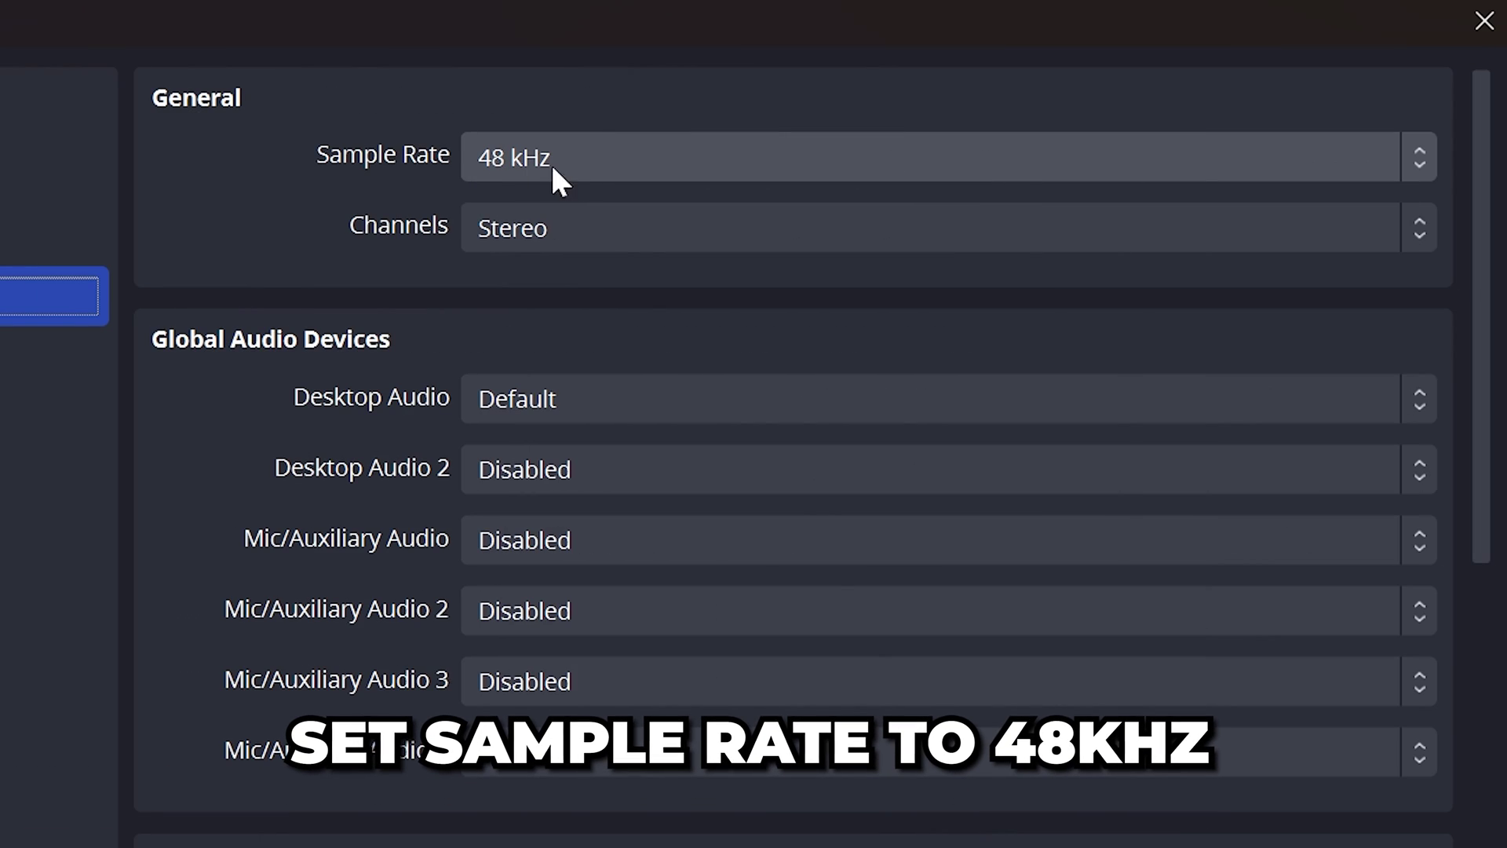
{"action": "left_click", "coordinate": [529, 165]}
{"action": "left_click", "coordinate": [505, 240]}
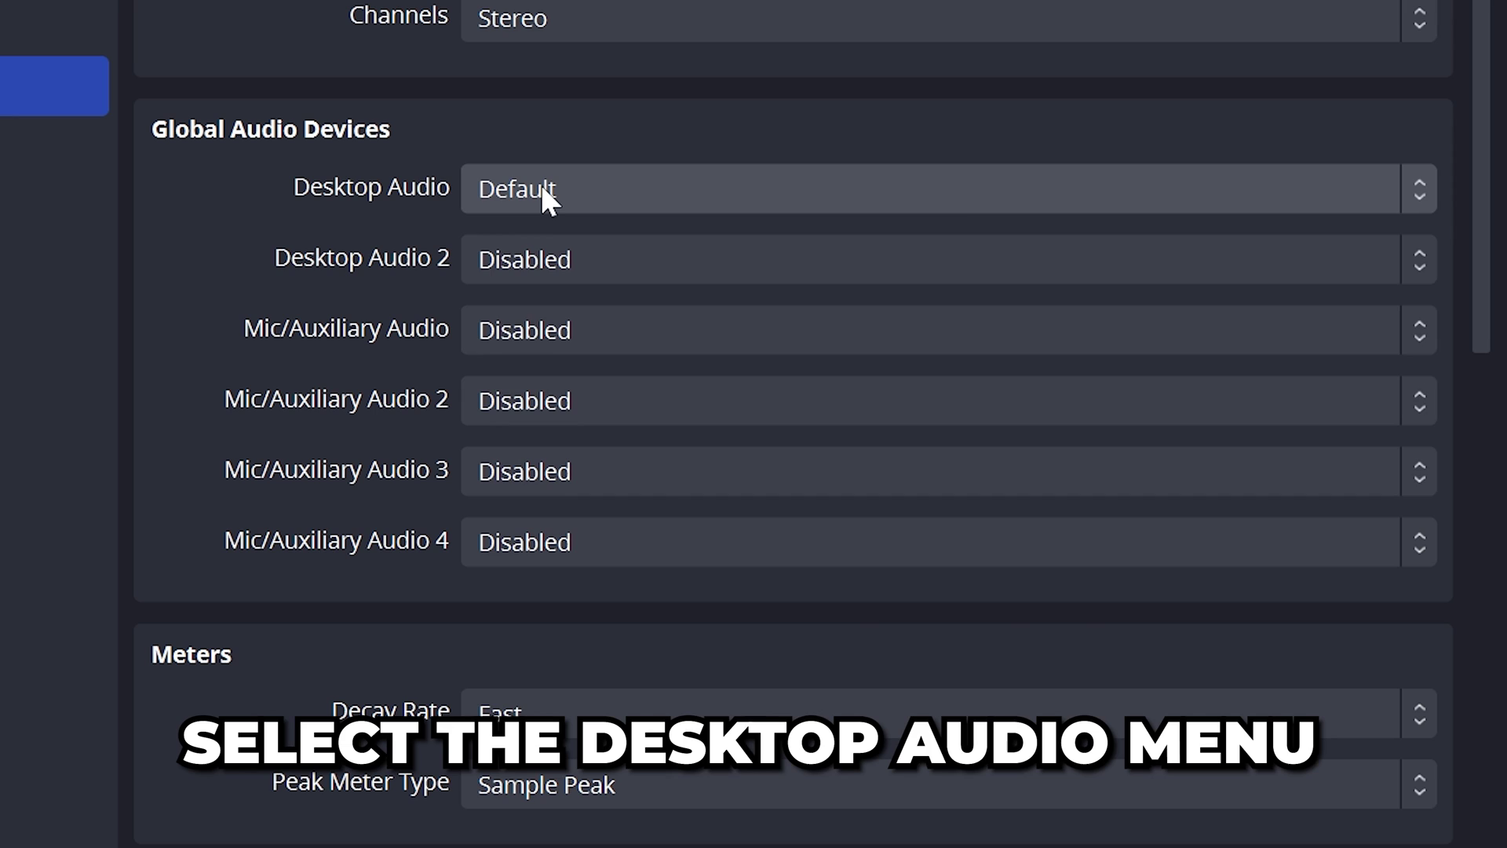
Set Desktop Audio to Digital Audio (S/PDIF), Desktop Audio 2 to the Astro headset earphone, and Mic to the AT2020USB+, then apply
{"action": "left_click", "coordinate": [538, 397]}
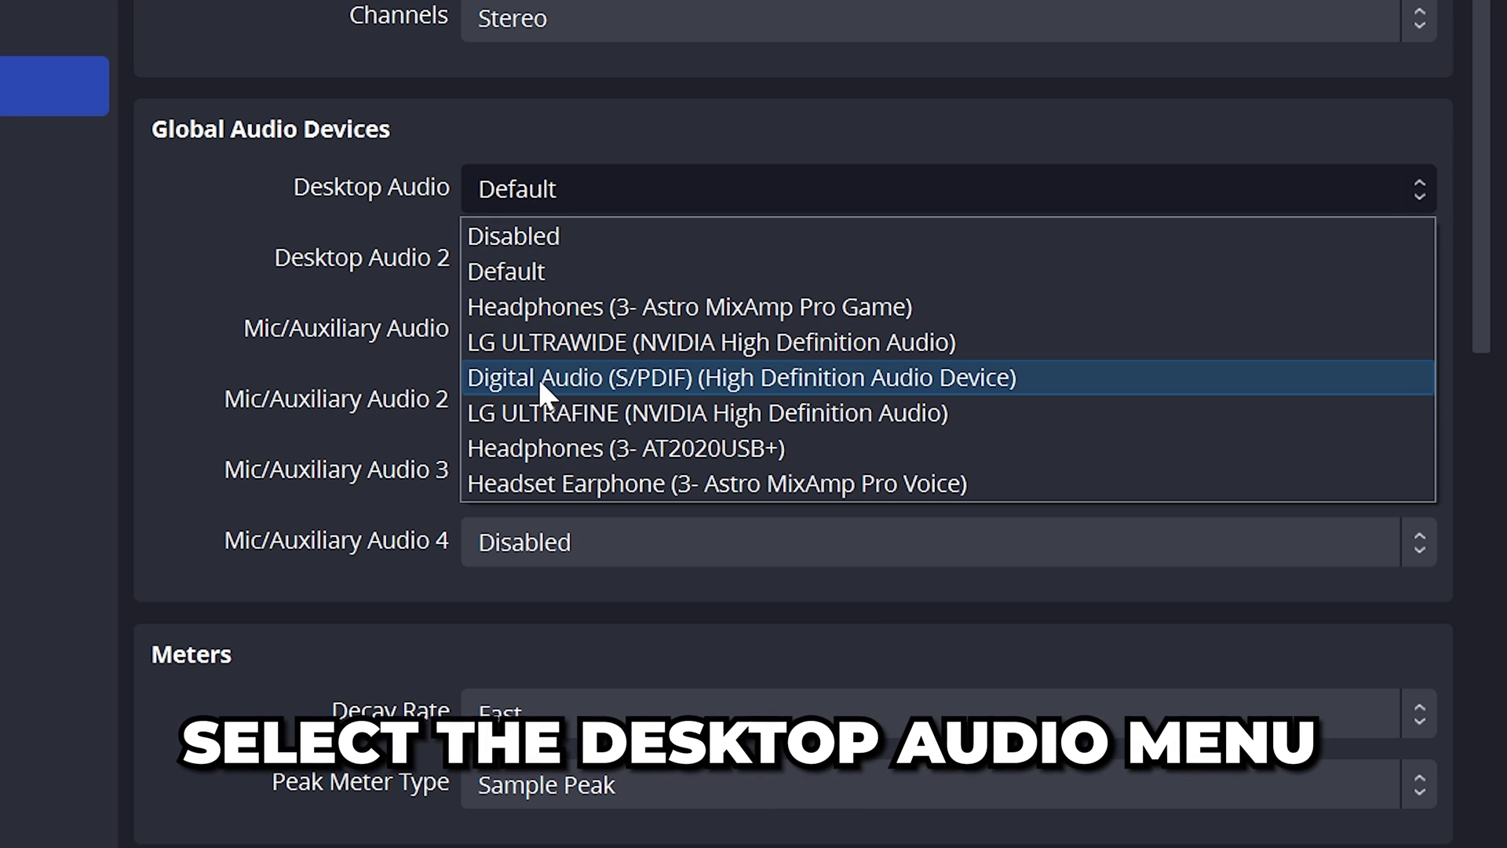
{"action": "left_click", "coordinate": [581, 380]}
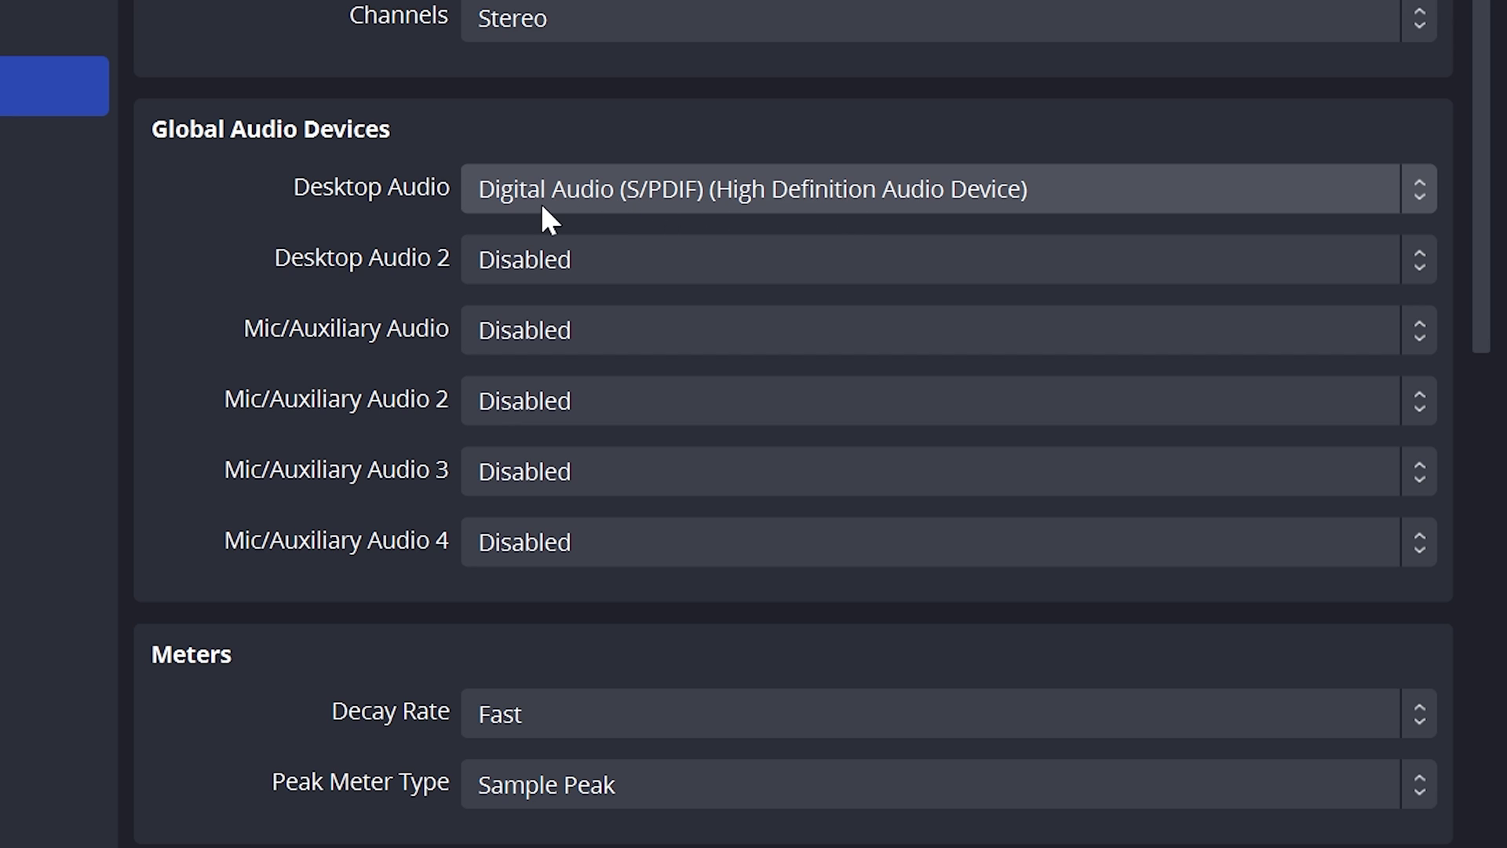
{"action": "left_click", "coordinate": [526, 263]}
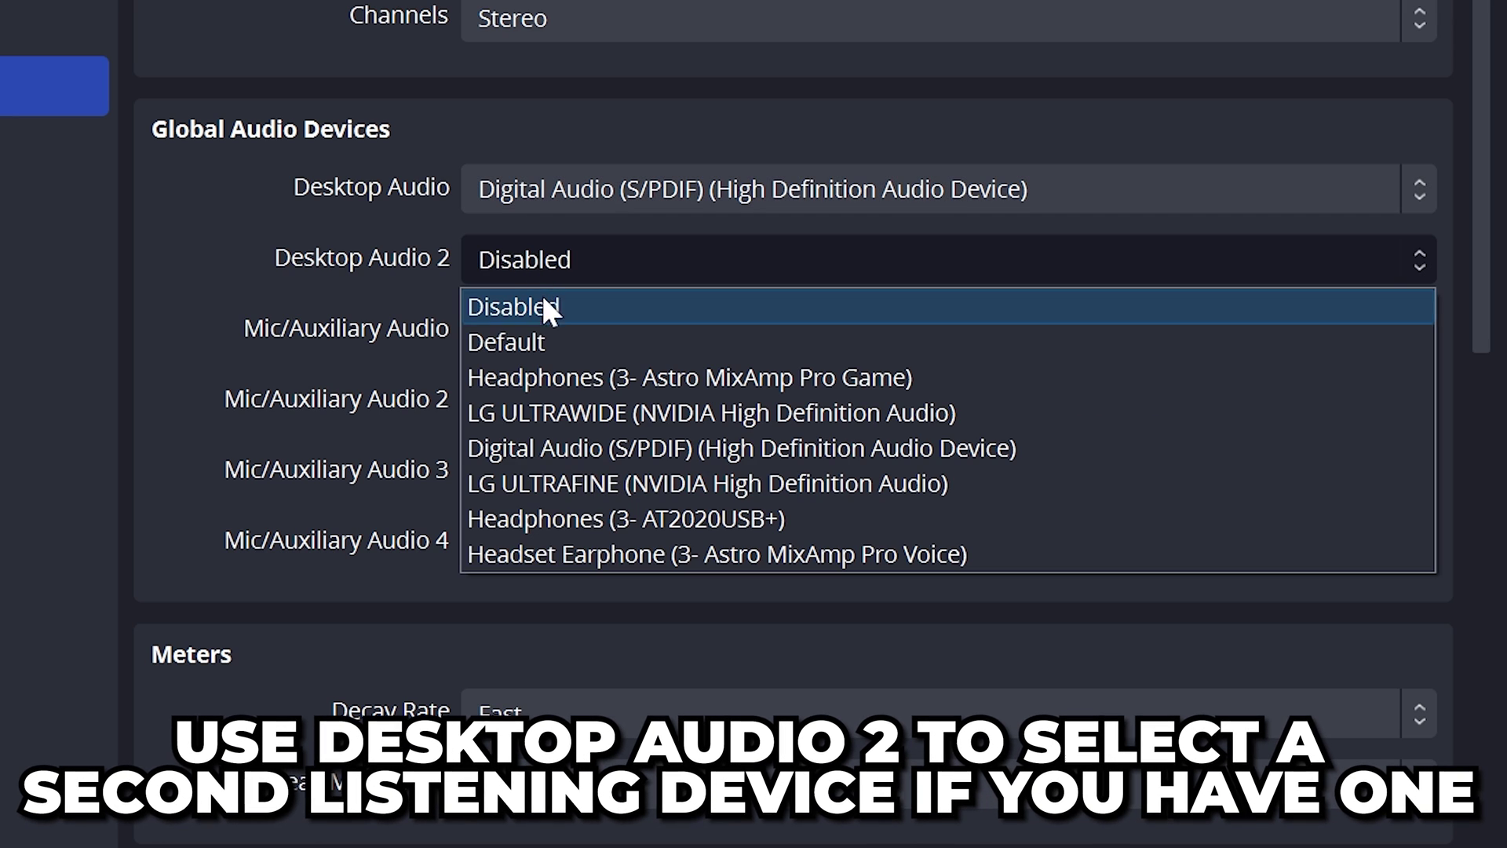
{"action": "left_click", "coordinate": [669, 553]}
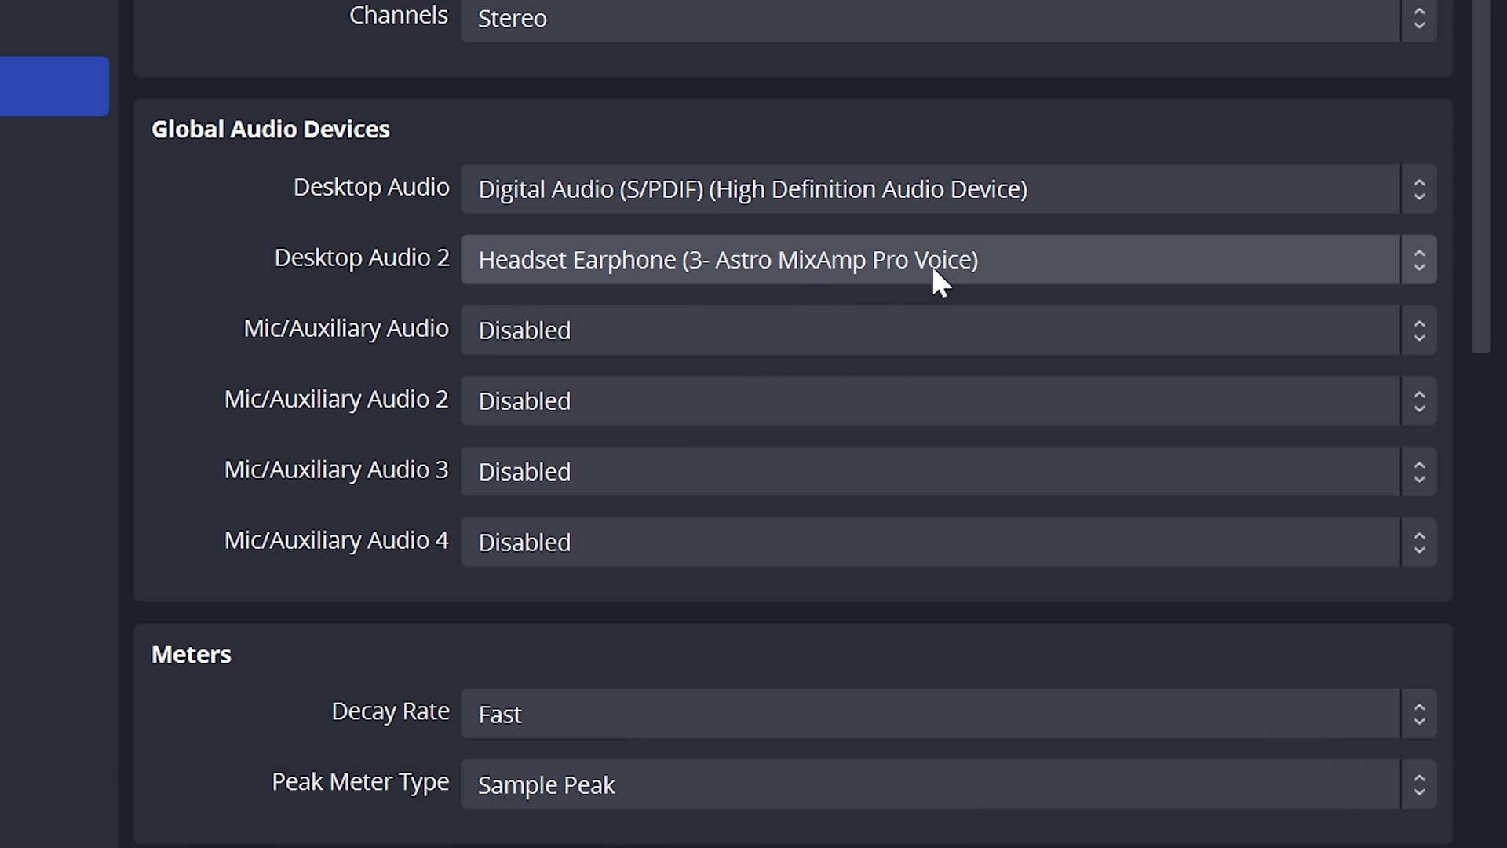
{"action": "left_click", "coordinate": [541, 325]}
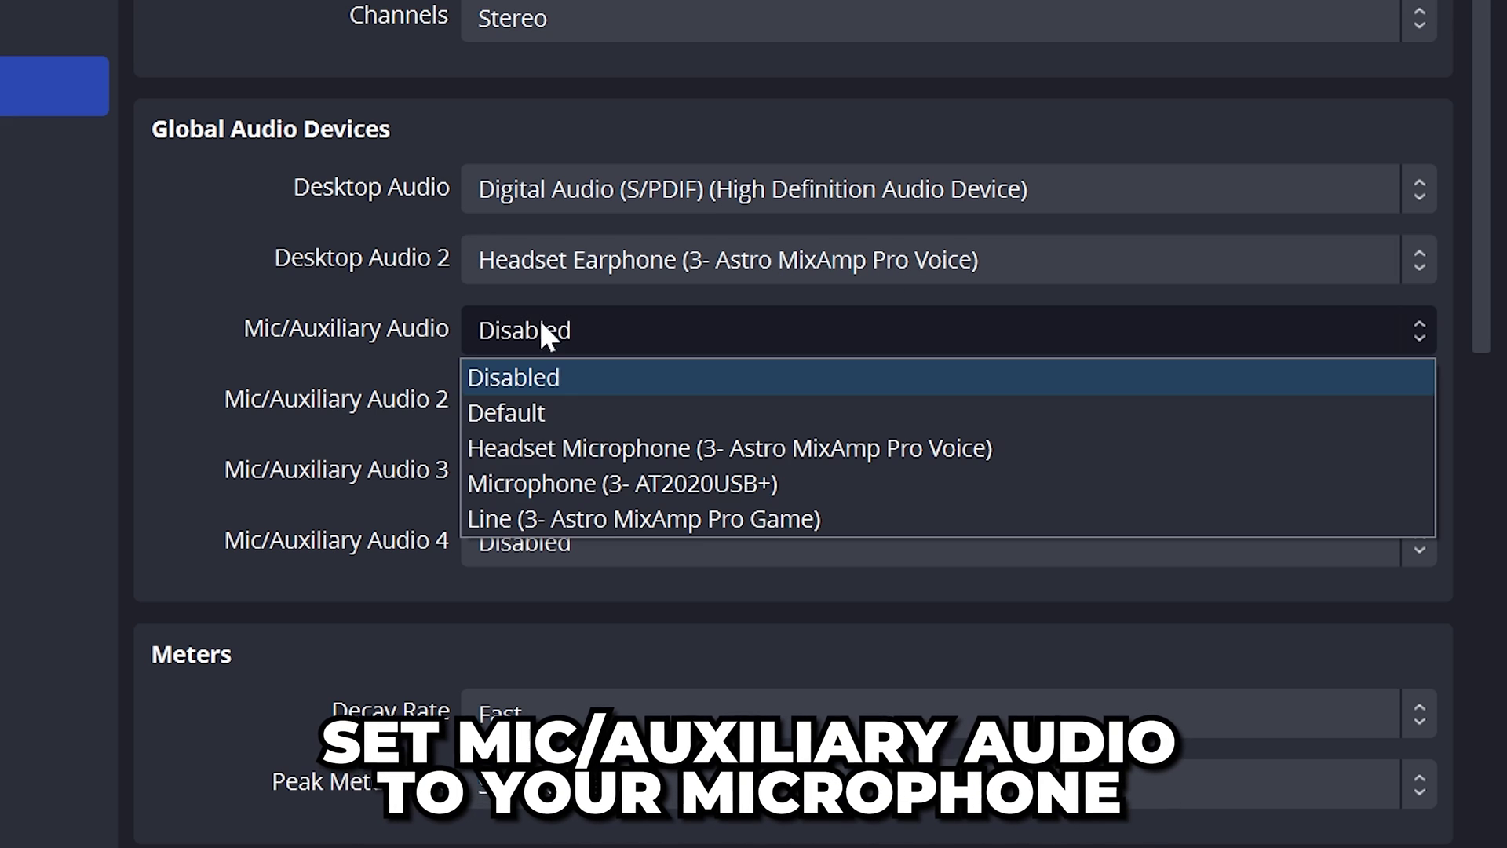
{"action": "left_click", "coordinate": [609, 483]}
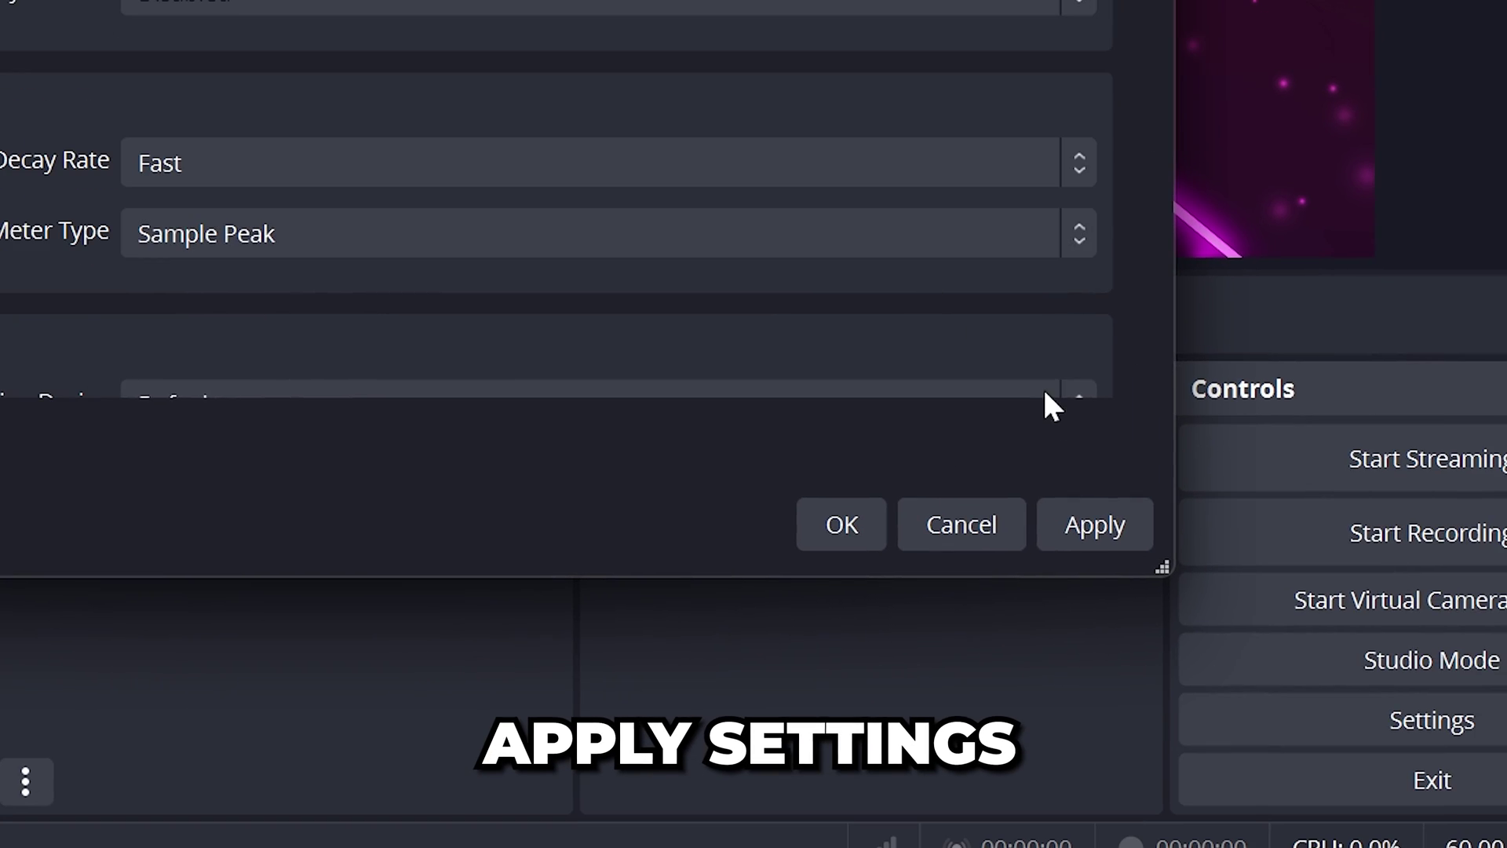
{"action": "left_click", "coordinate": [1087, 534]}
With OBS on the Video page, check monitor 3's scale and resolution in Windows Display settings
{"action": "left_click", "coordinate": [322, 401]}
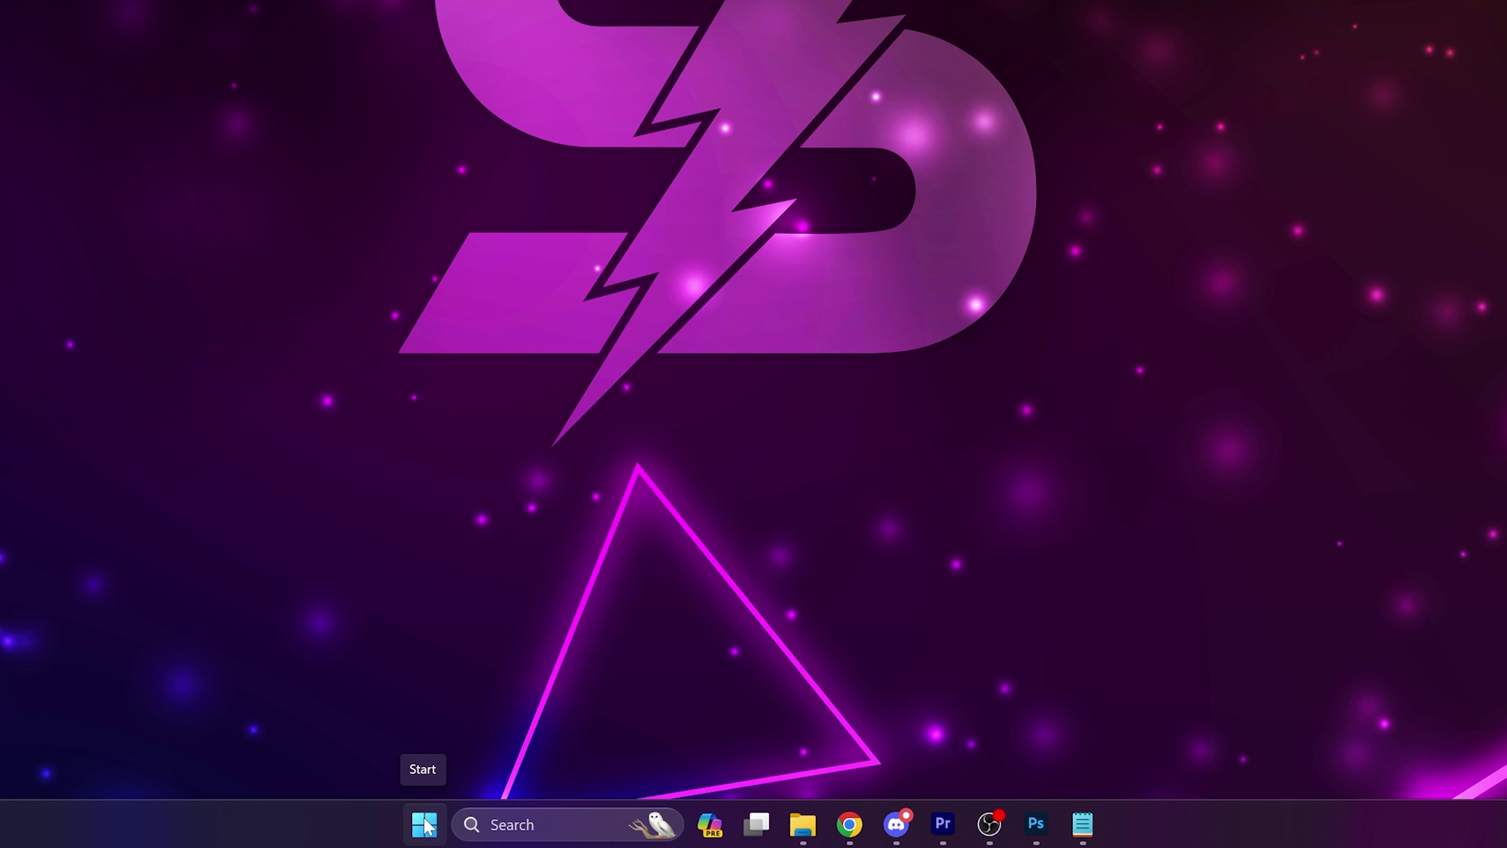
{"action": "left_click", "coordinate": [425, 824]}
{"action": "type", "text": "display settings"}
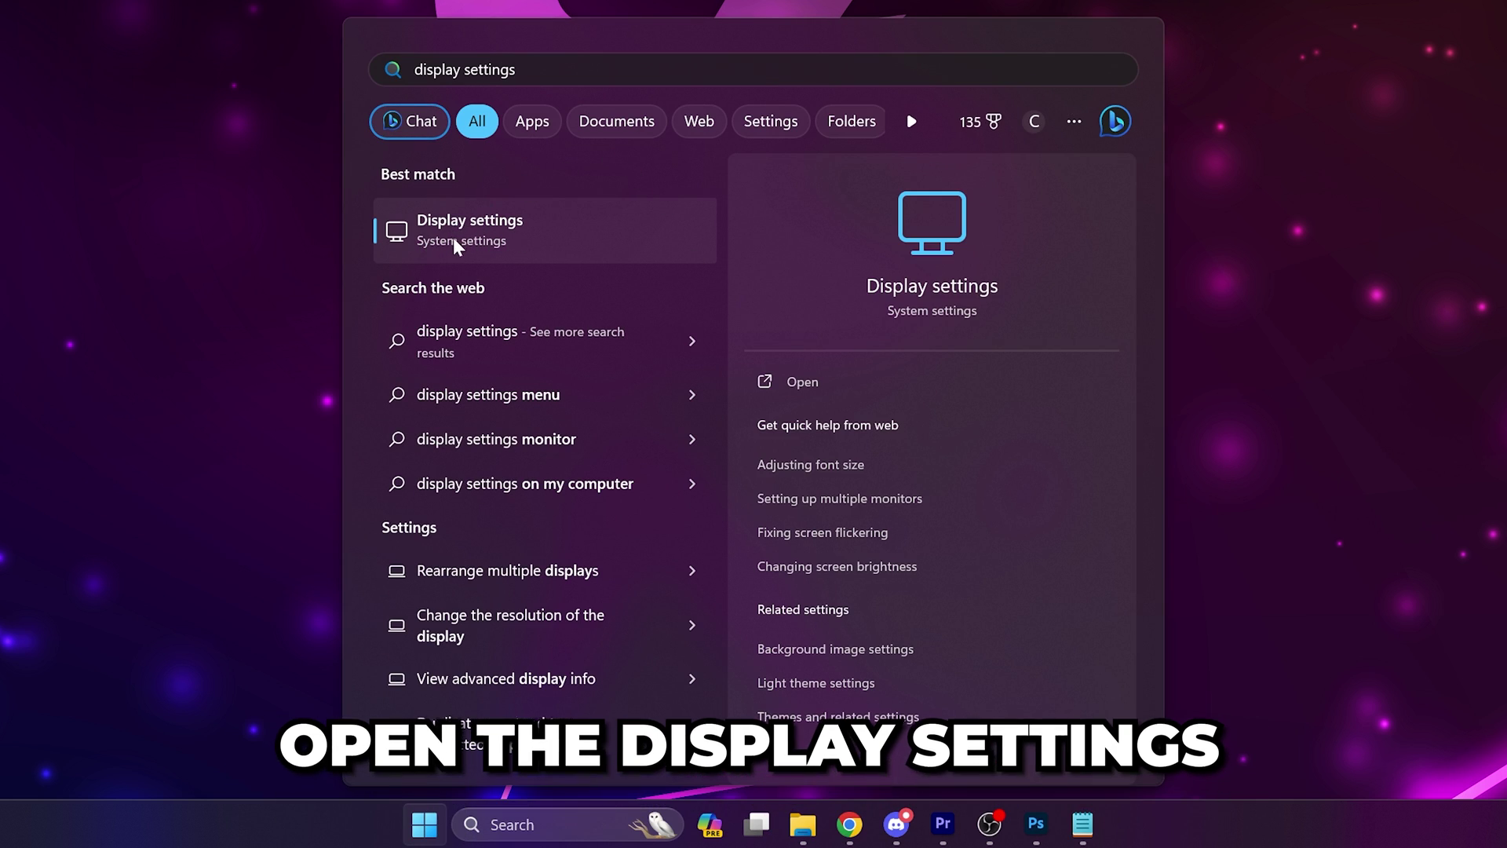
{"action": "left_click", "coordinate": [475, 239]}
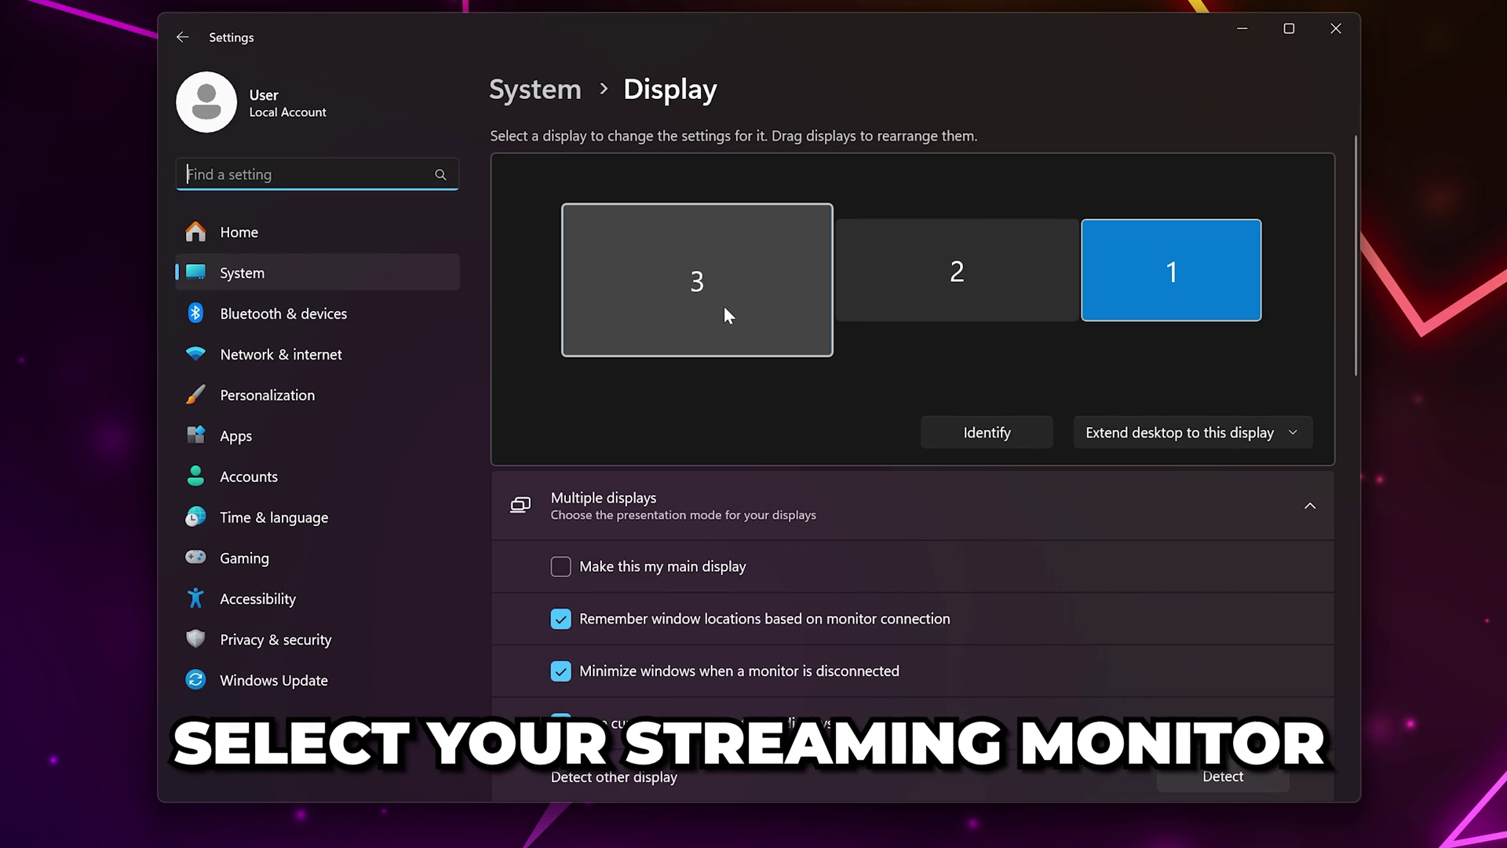
{"action": "left_click", "coordinate": [726, 310]}
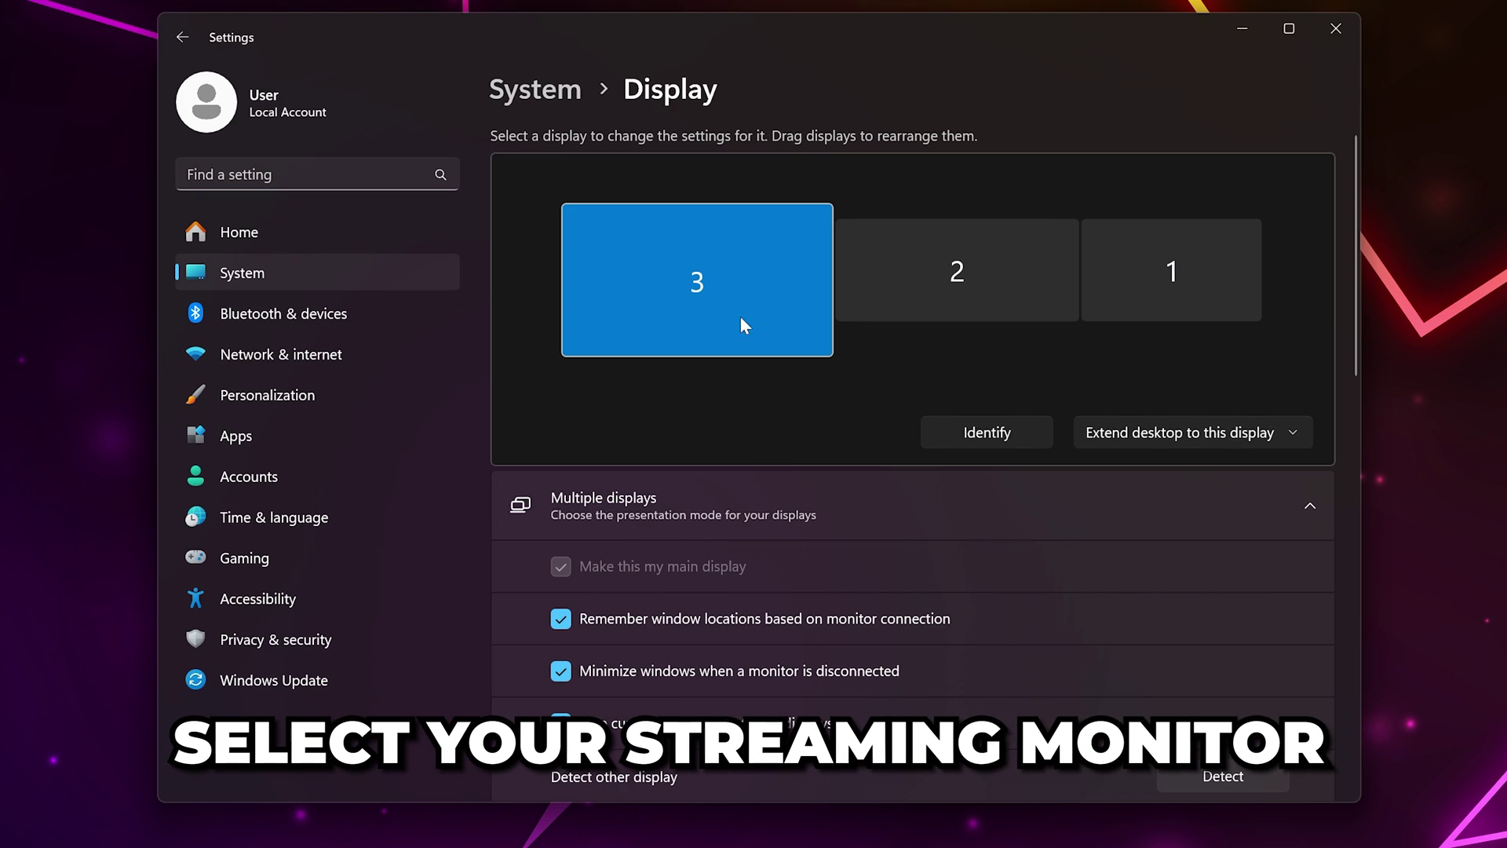
{"action": "scroll", "coordinate": [958, 564], "scroll_direction": "down", "scroll_amount": 5}
{"action": "scroll", "coordinate": [980, 562], "scroll_direction": "down", "scroll_amount": 4}
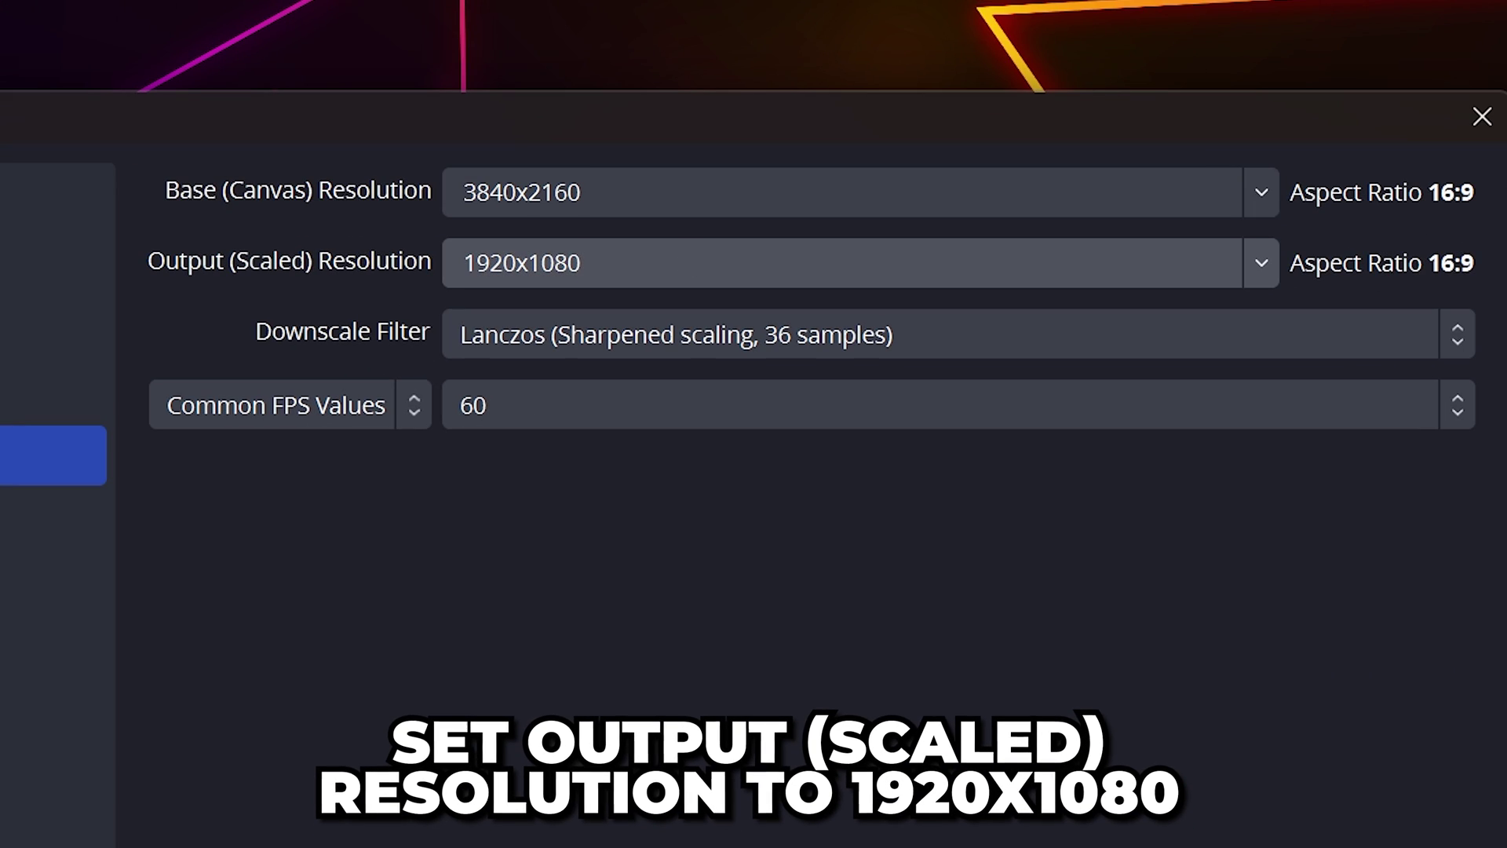
Replace the Output (Scaled) Resolution with 1920x1080 and apply the video settings
{"action": "key", "text": "ctrl+a"}
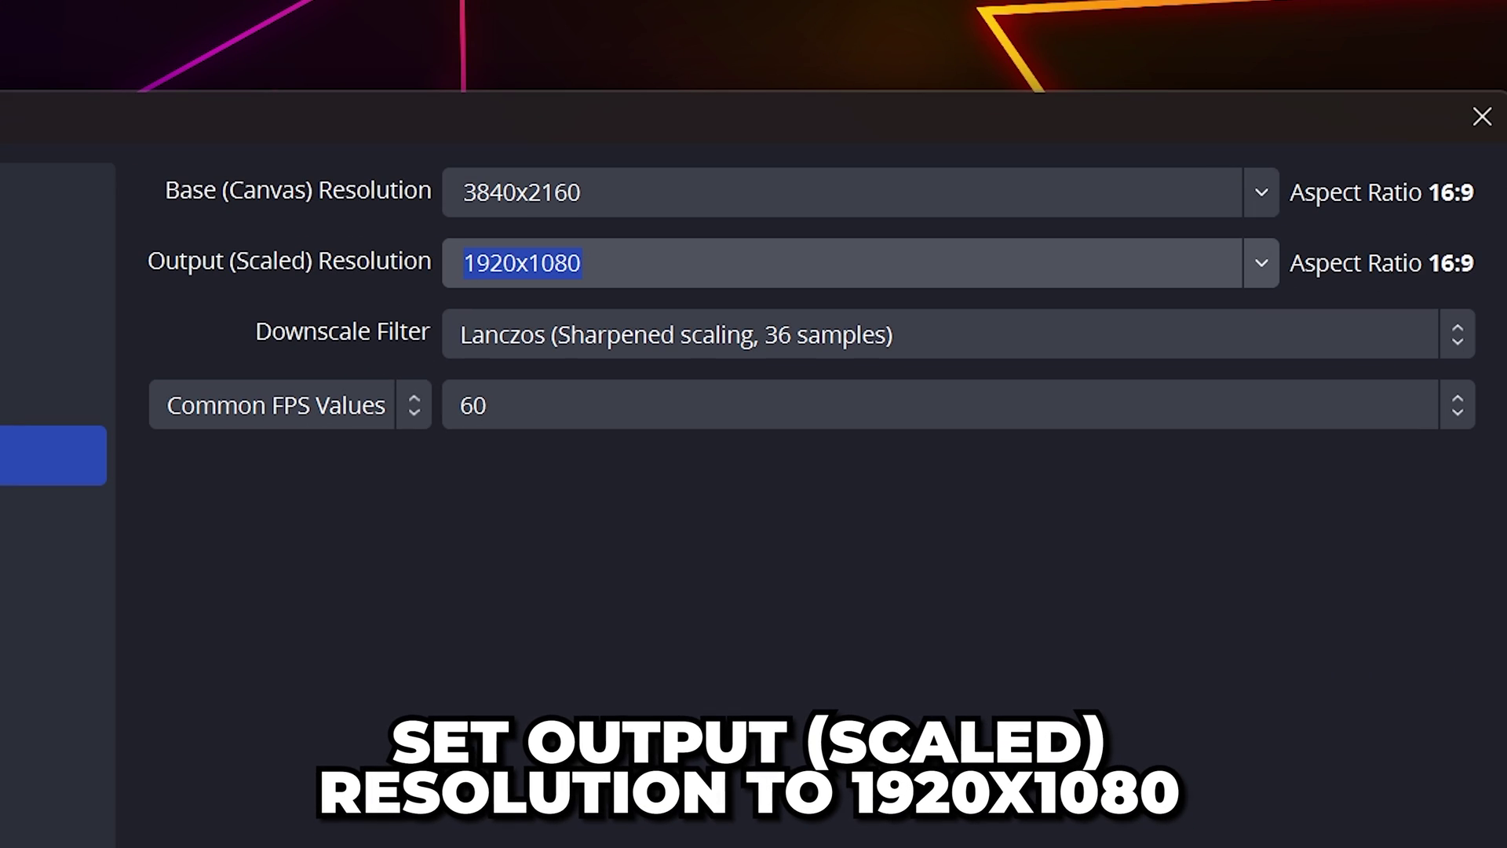
{"action": "type", "text": "1920x1080"}
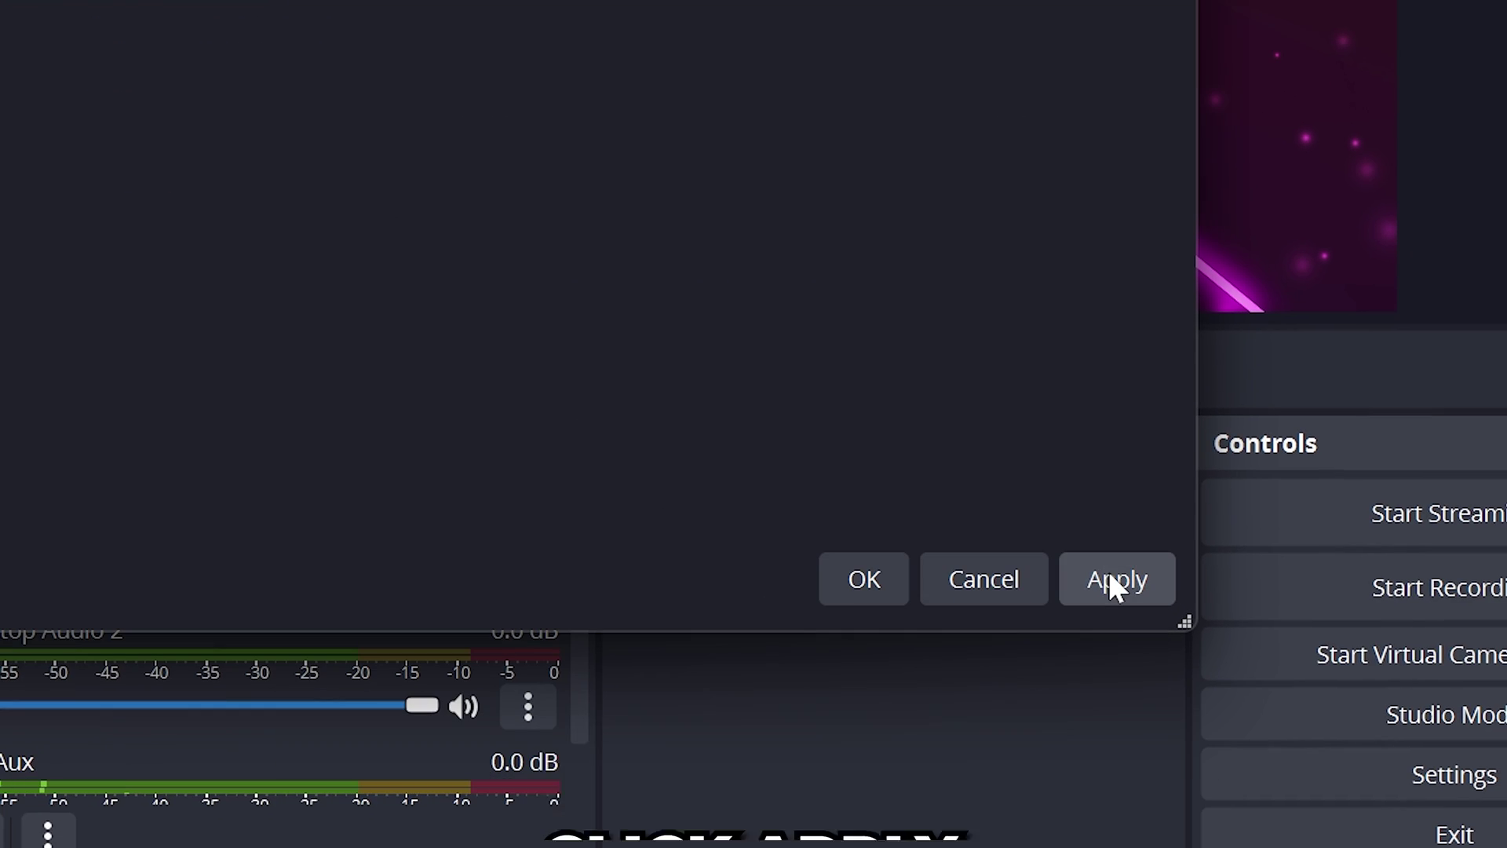
{"action": "left_click", "coordinate": [1110, 578]}
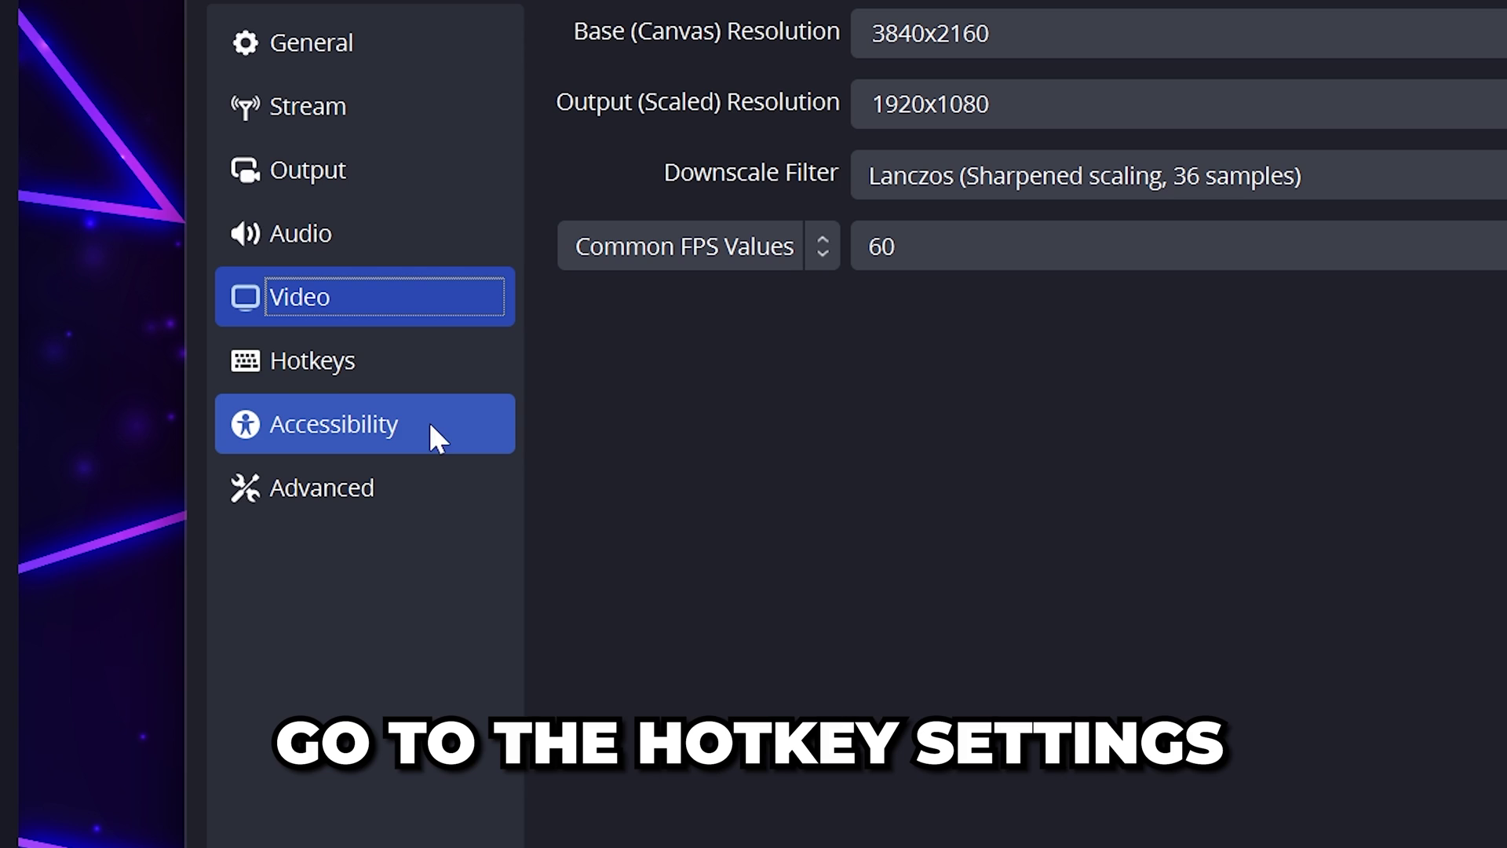
Filter hotkeys by 'streamin' and assign Ctrl+Alt+Shift+W to both Start Streaming and Stop Streaming
{"action": "left_click", "coordinate": [402, 369]}
{"action": "left_click", "coordinate": [872, 27]}
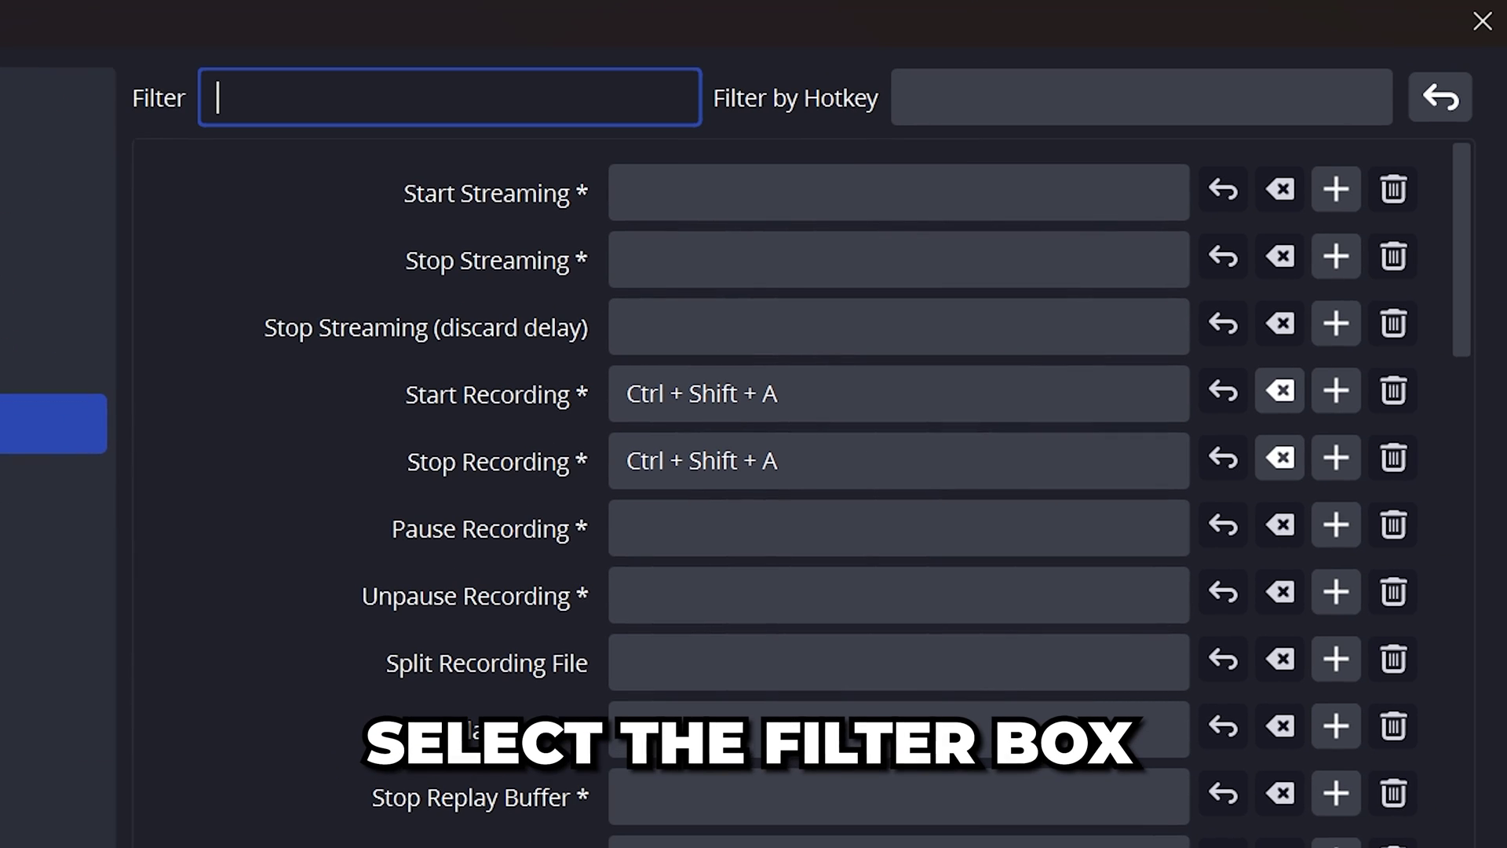
{"action": "type", "text": "streamin"}
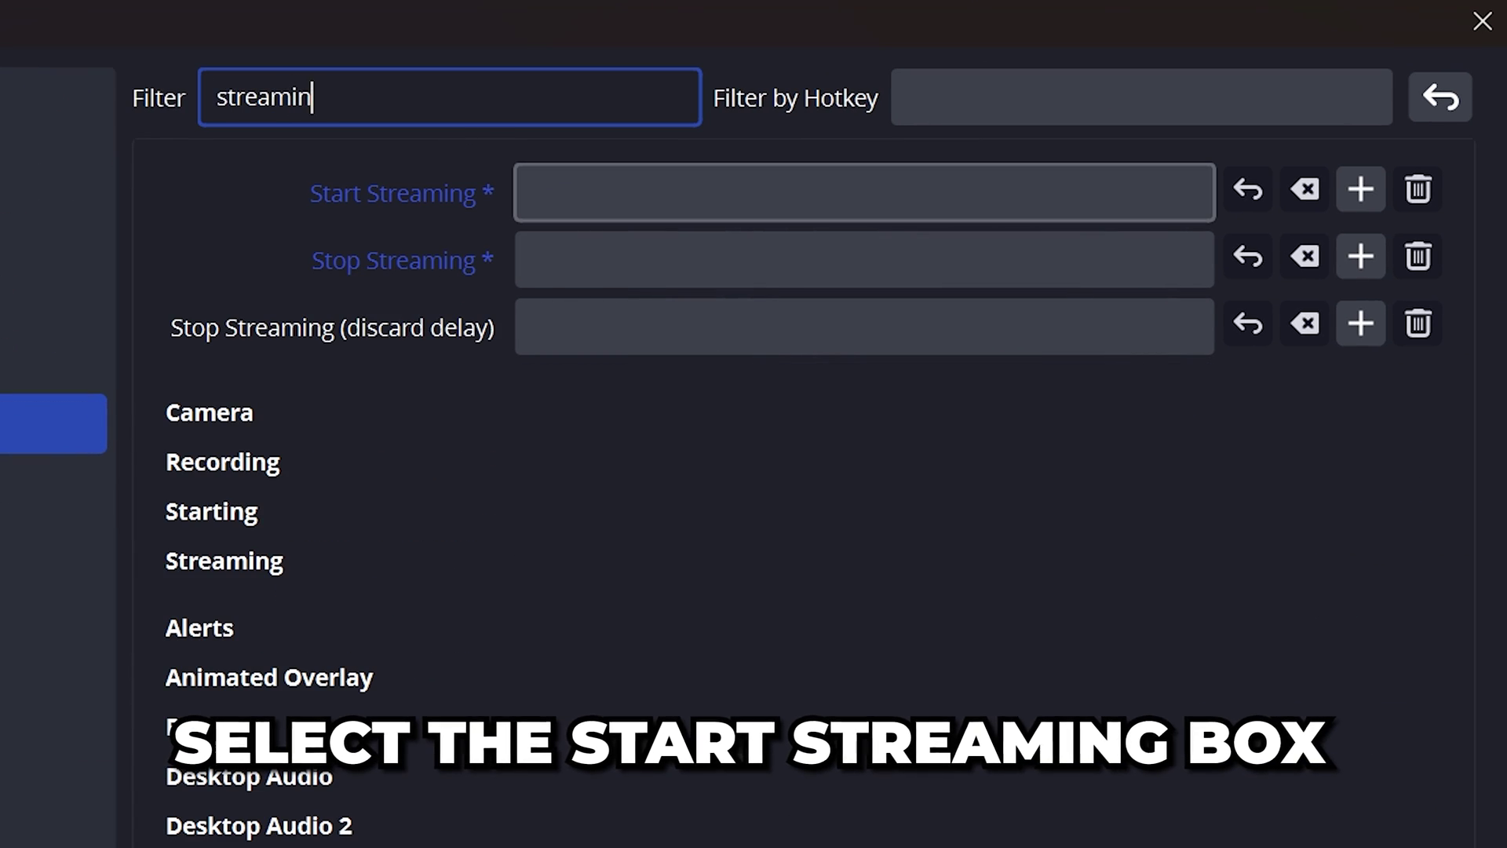
{"action": "left_click", "coordinate": [534, 192]}
{"action": "key", "text": "ctrl+alt+shift"}
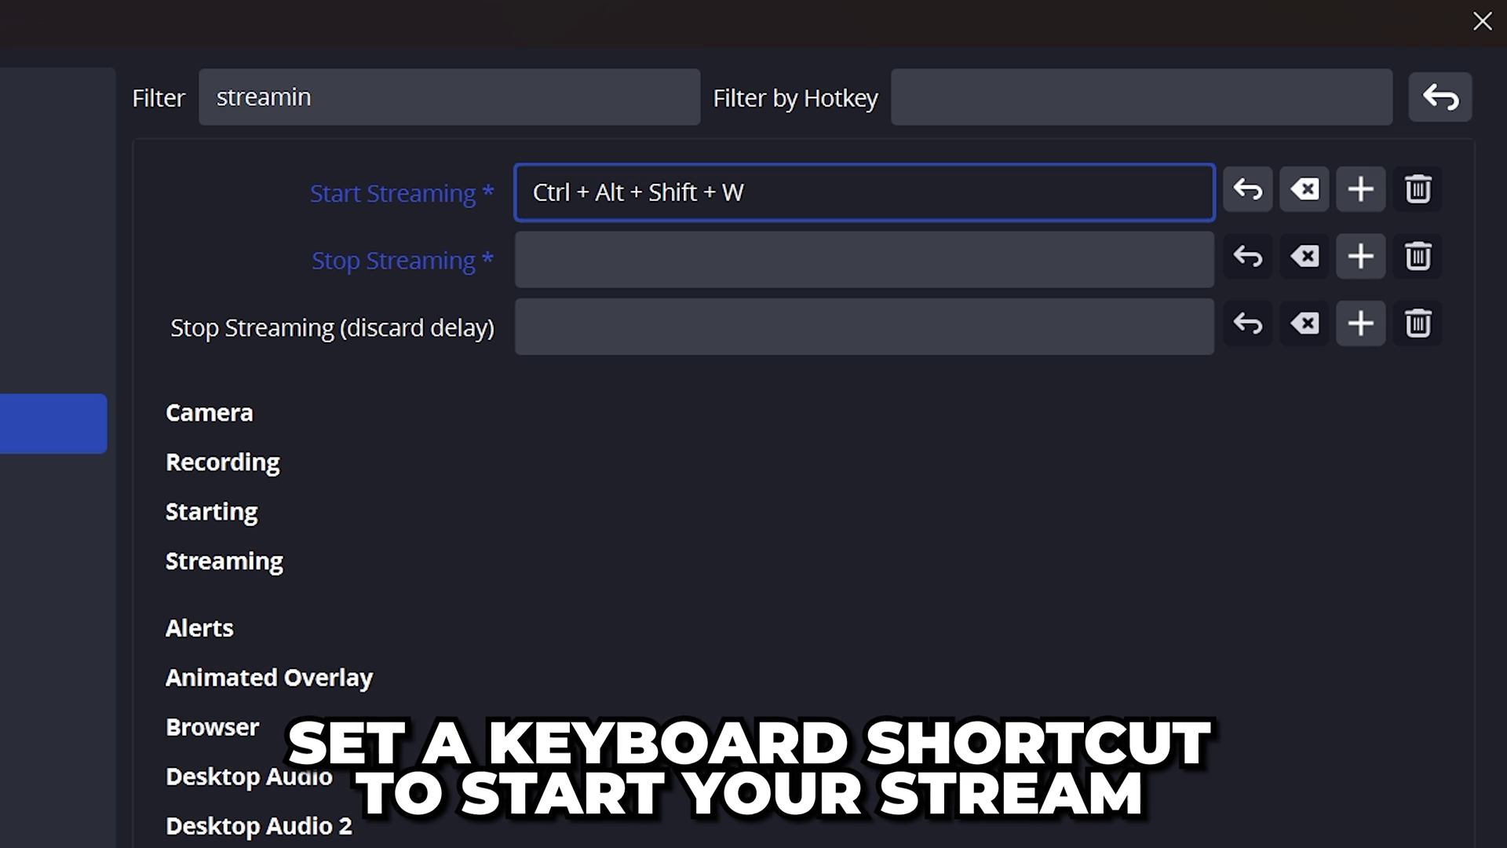
{"action": "left_click", "coordinate": [663, 266]}
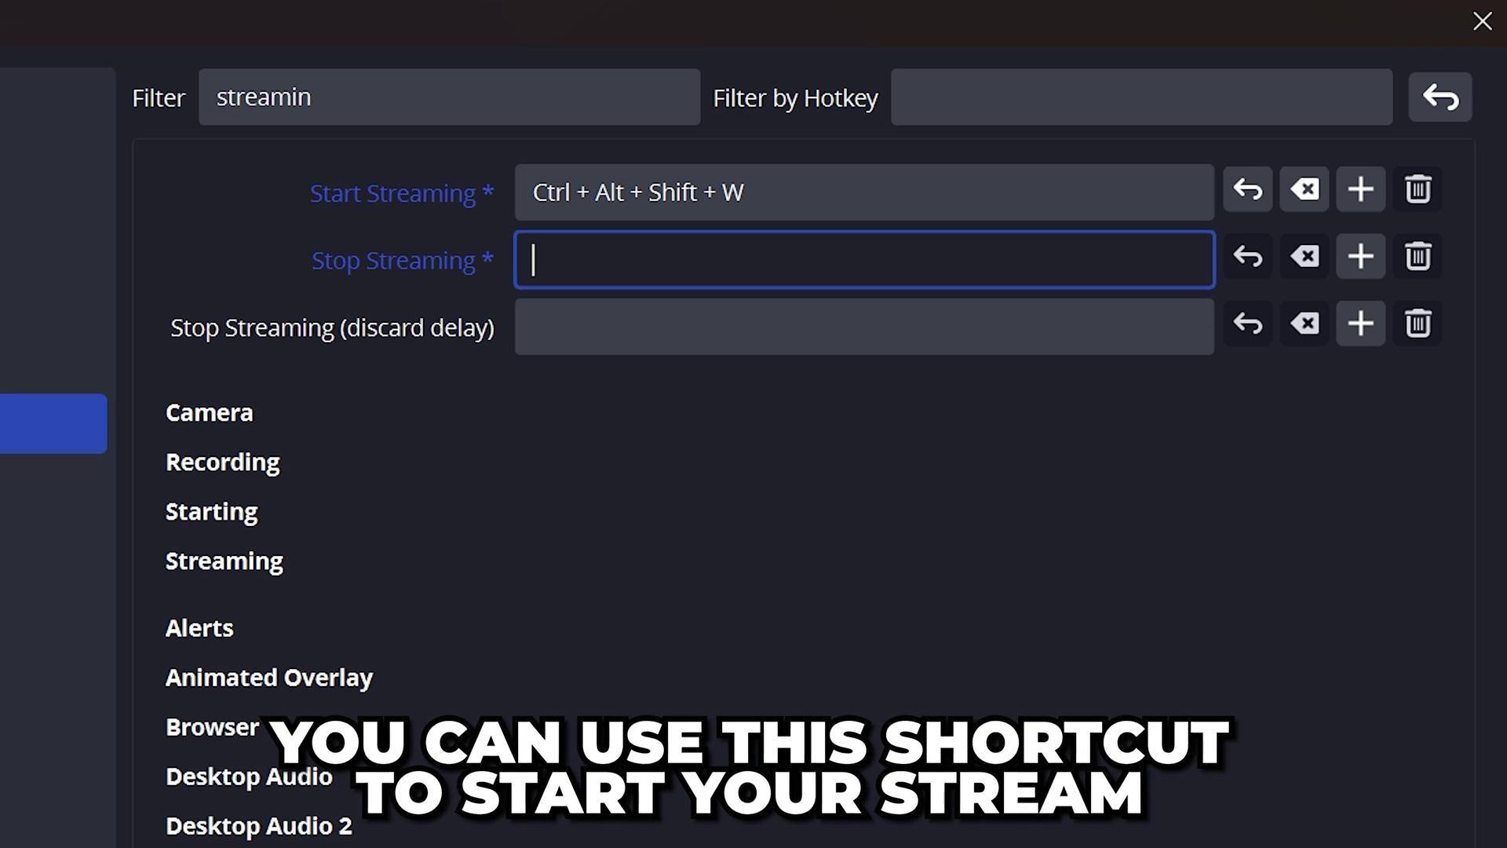
{"action": "key", "text": "ctrl+alt+shift"}
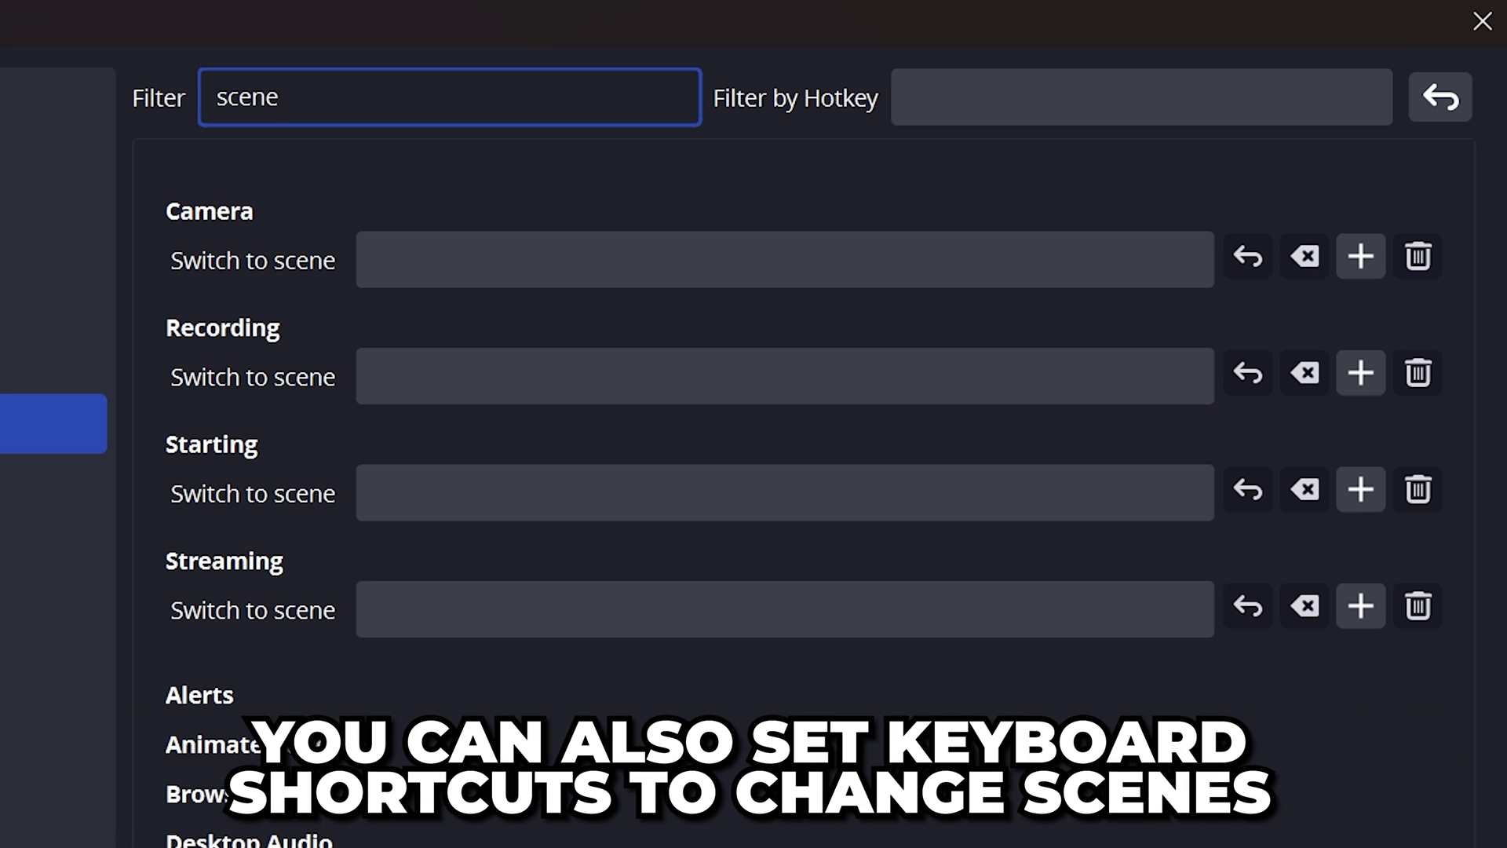
{"action": "left_click_drag", "start_coordinate": [279, 98], "coordinate": [153, 117]}
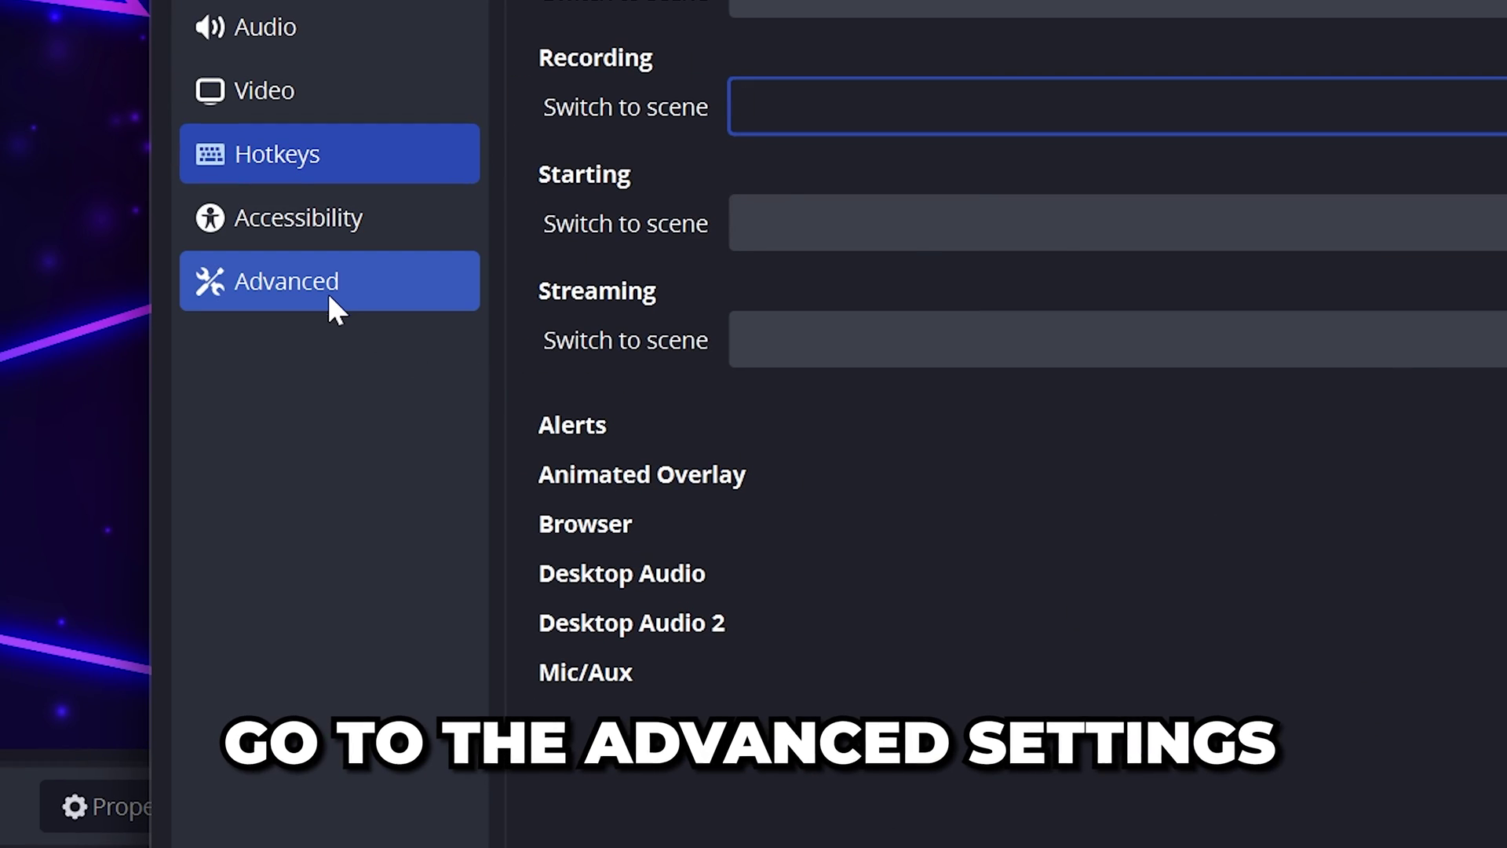
Review the Advanced settings page's Video, Recording and Network sections
{"action": "left_click", "coordinate": [332, 300]}
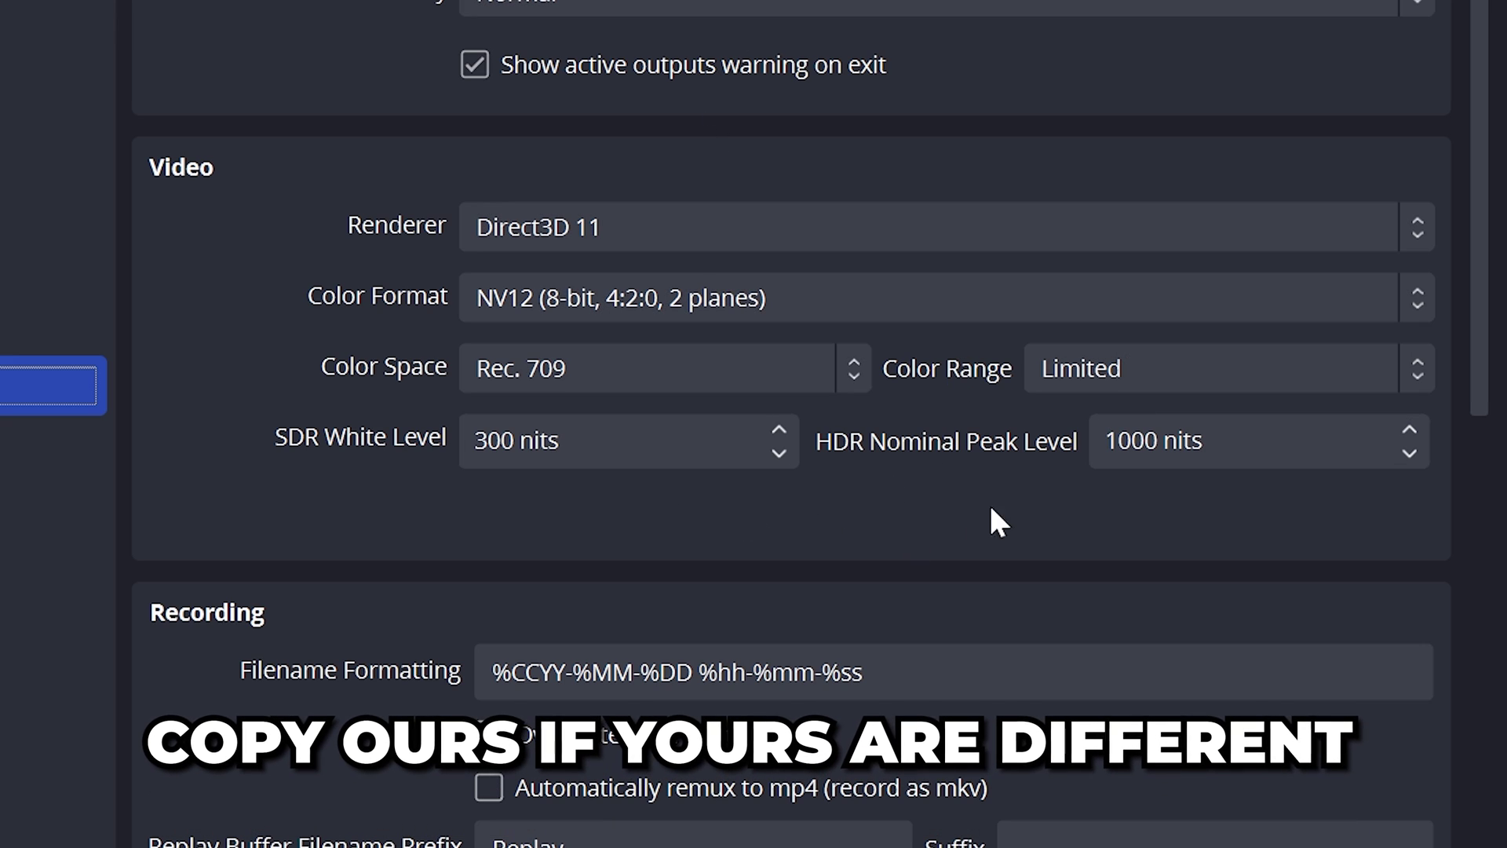
{"action": "scroll", "coordinate": [336, 703], "scroll_direction": "down", "scroll_amount": 5}
{"action": "scroll", "coordinate": [343, 715], "scroll_direction": "down", "scroll_amount": 3}
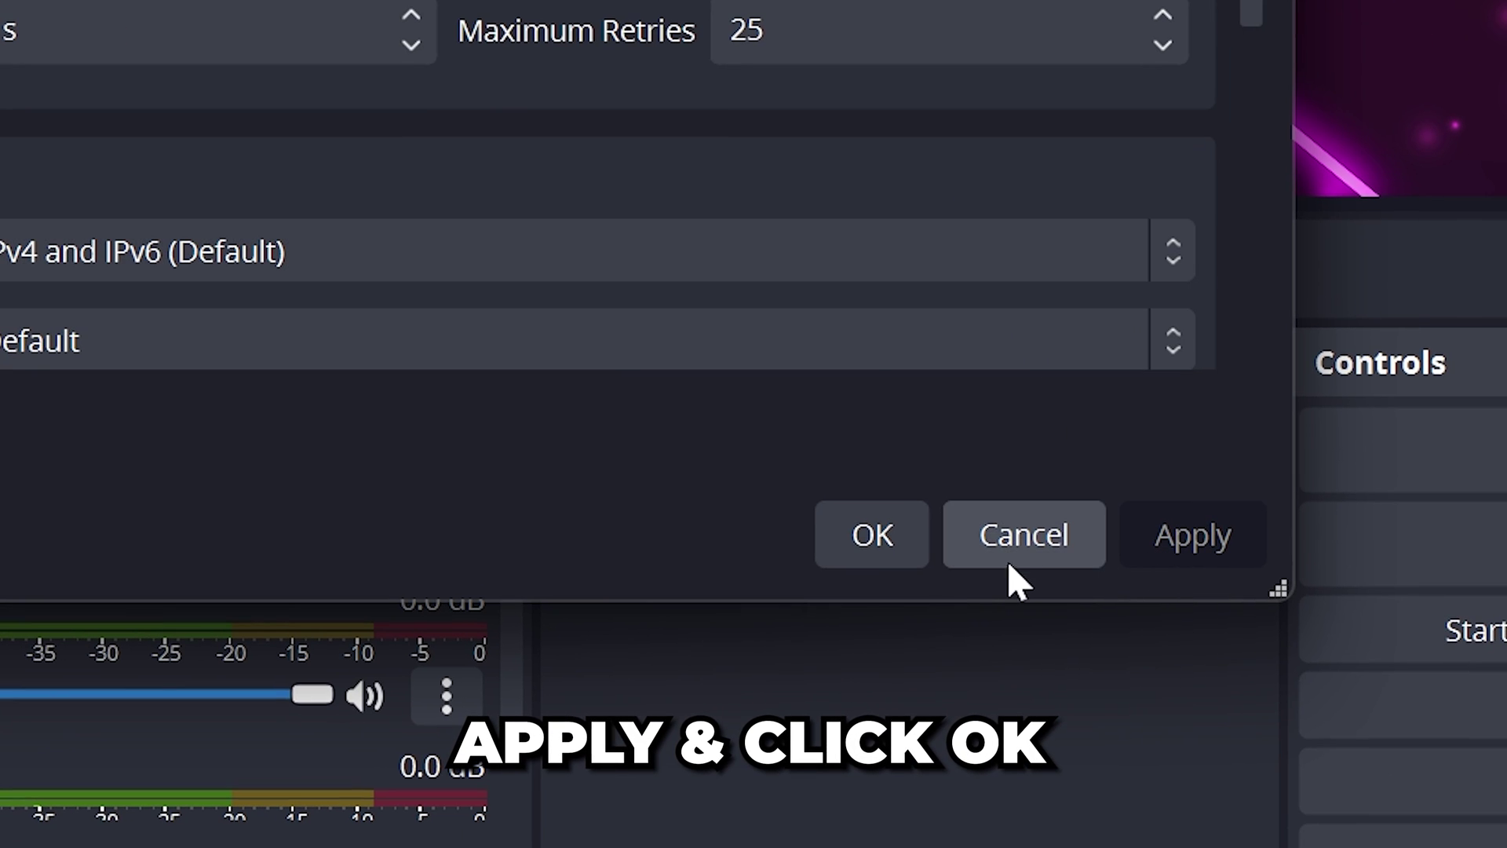
Close Settings with OK, then tick Track 2 for Mic/Aux and Desktop Audio in Advanced Audio Properties
{"action": "left_click", "coordinate": [895, 554]}
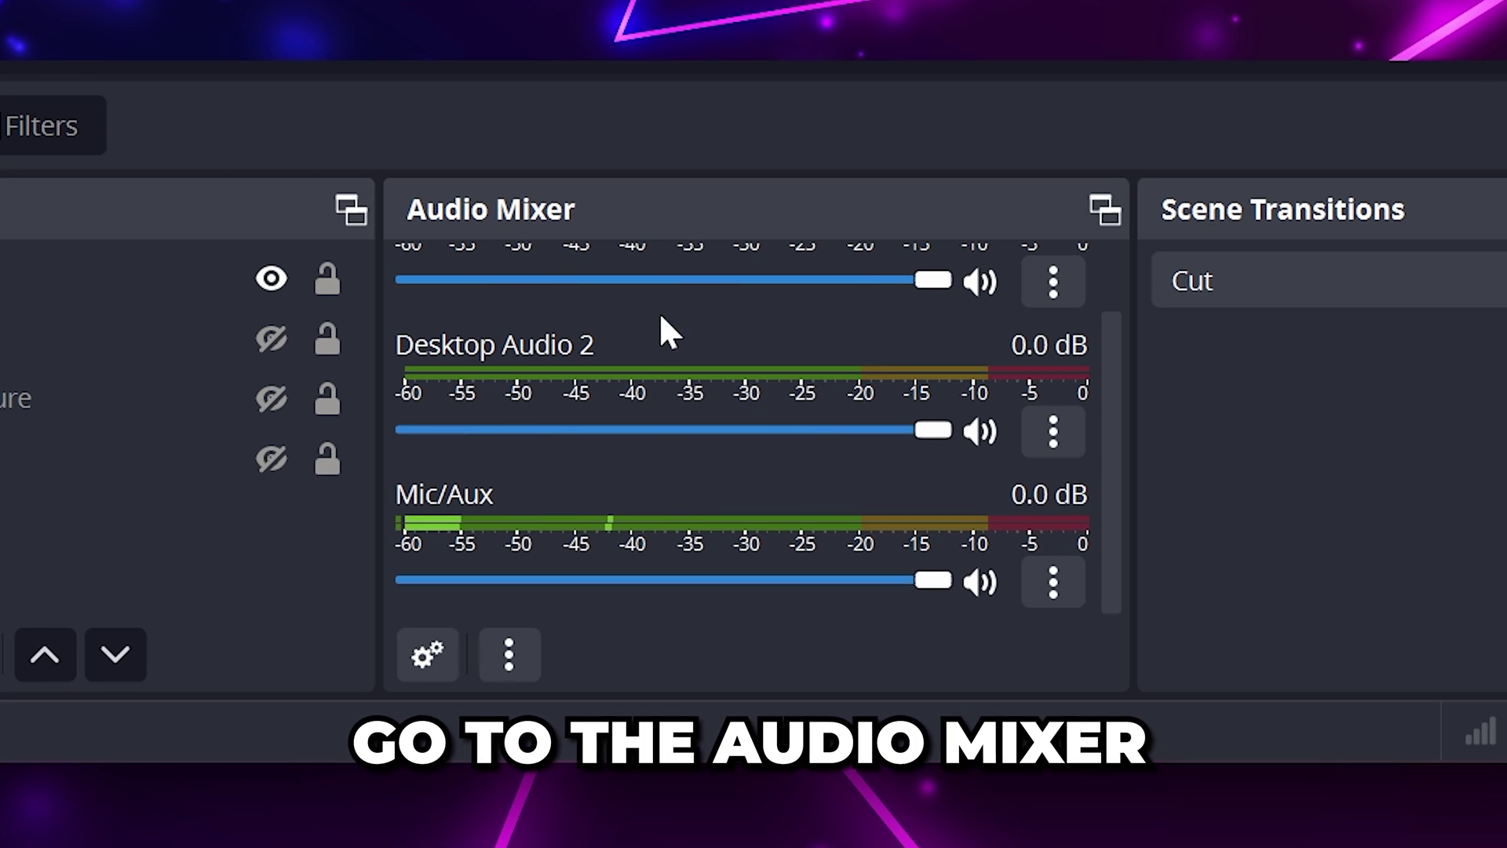
{"action": "left_click", "coordinate": [1052, 585]}
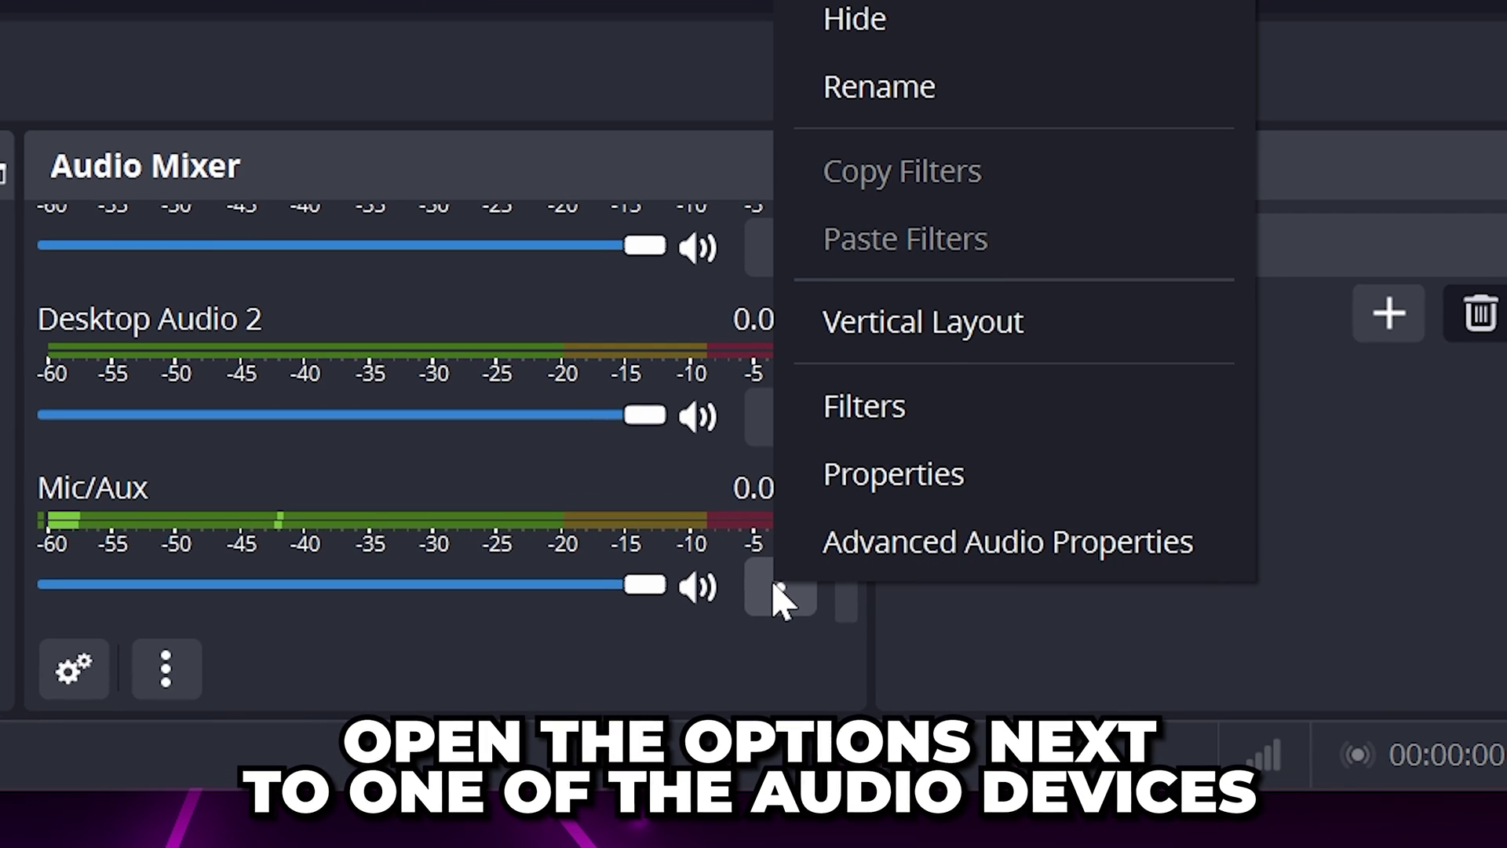
{"action": "left_click", "coordinate": [1029, 565]}
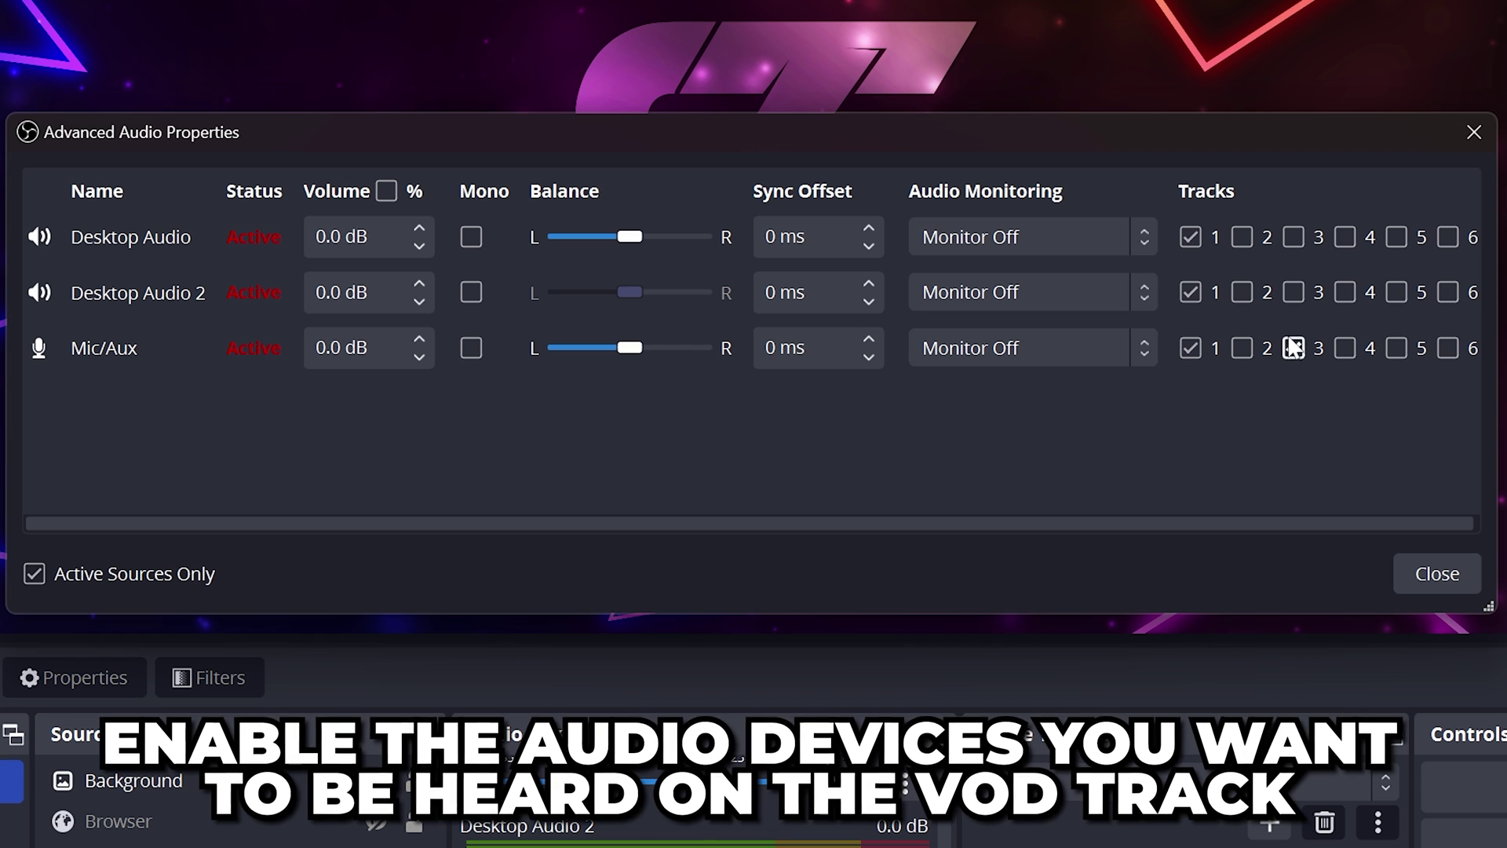
{"action": "left_click", "coordinate": [1242, 348]}
{"action": "left_click", "coordinate": [1244, 237]}
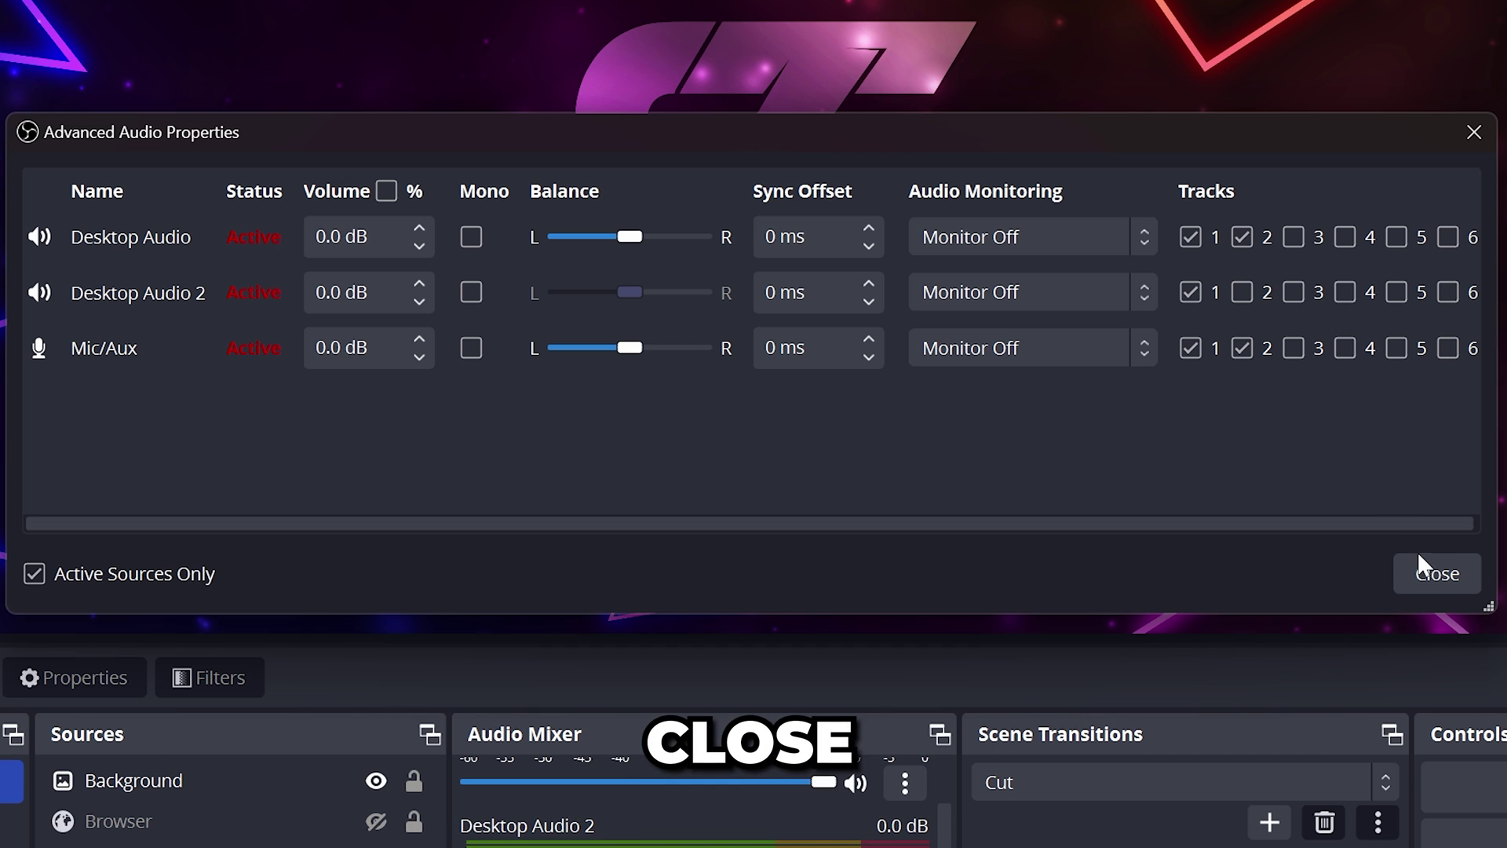
{"action": "left_click", "coordinate": [1429, 573]}
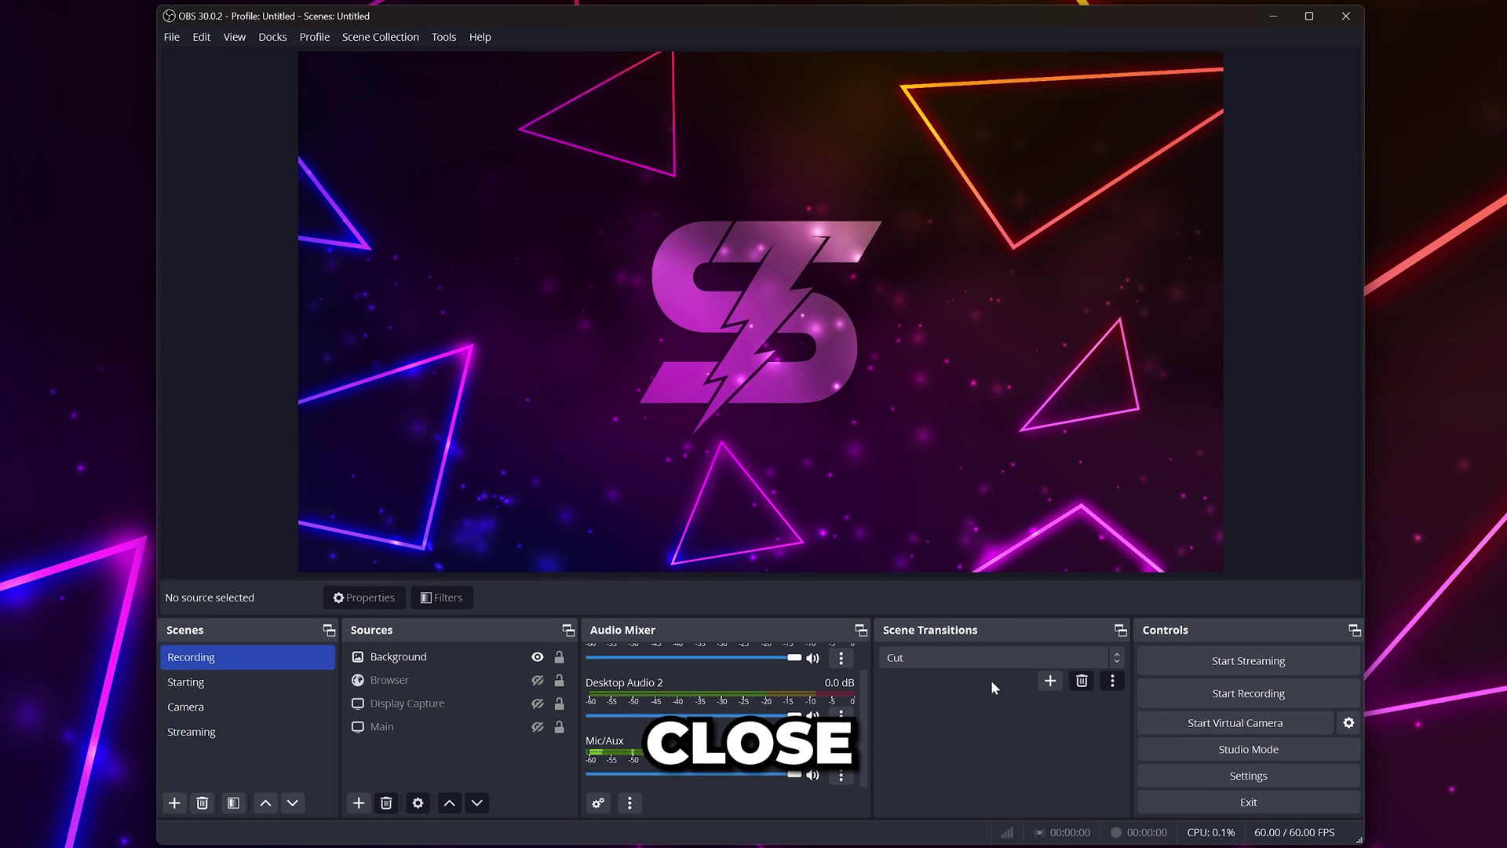